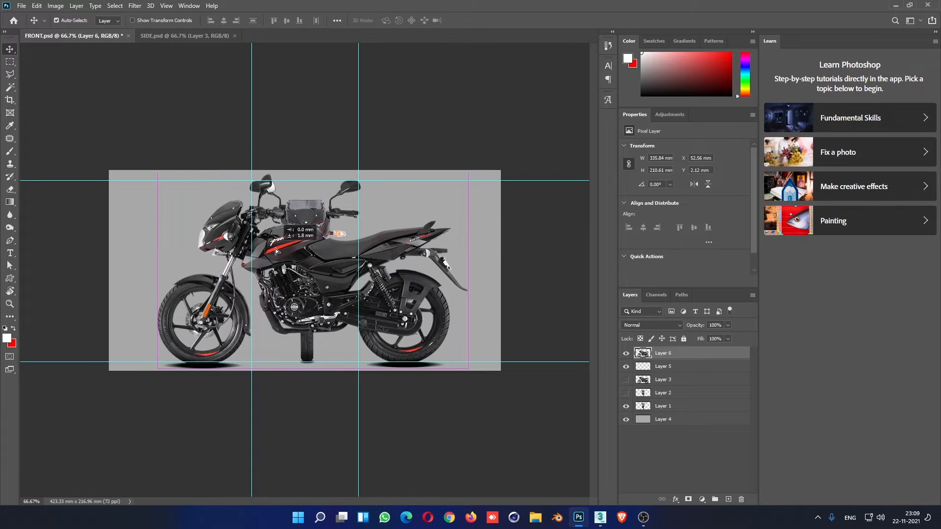
Delete the side-view motorcycle's Layer 6 from FRONT.psd and bring up the SIDE.psd document.
alt+scroll(295, 245, up, 3)
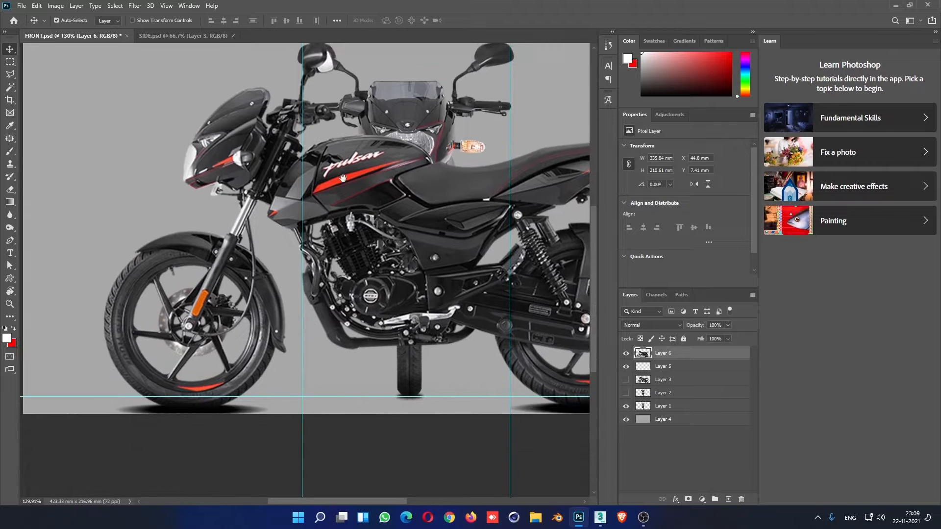
drag(356, 195, 355, 189)
alt+scroll(304, 253, down, 4)
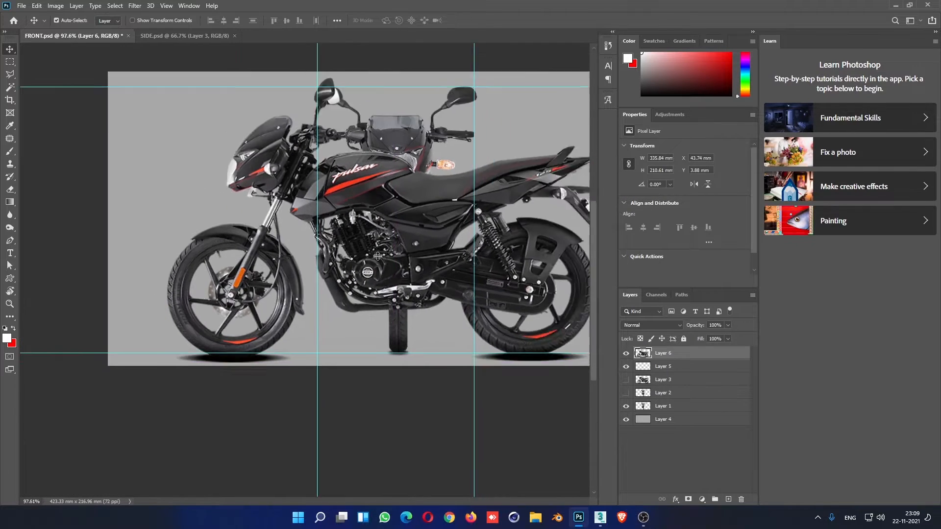
drag(304, 254, 412, 252)
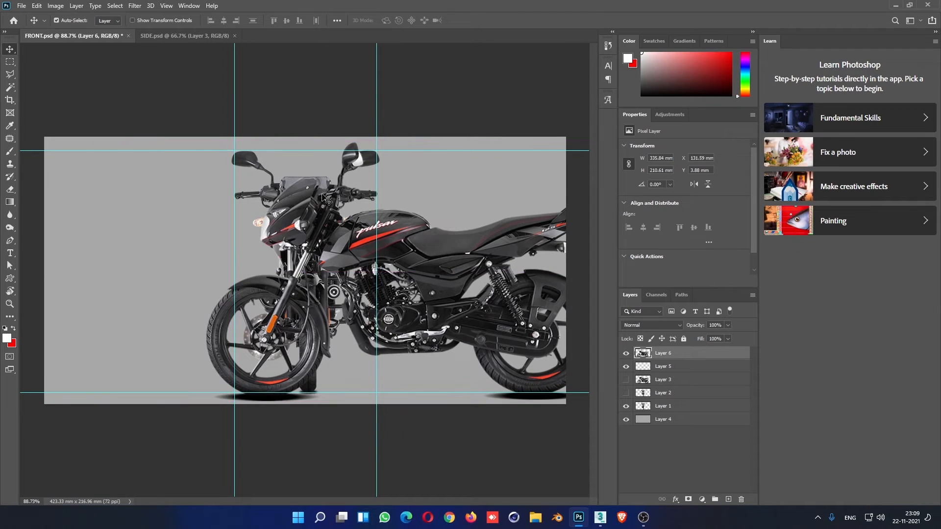
key(Delete)
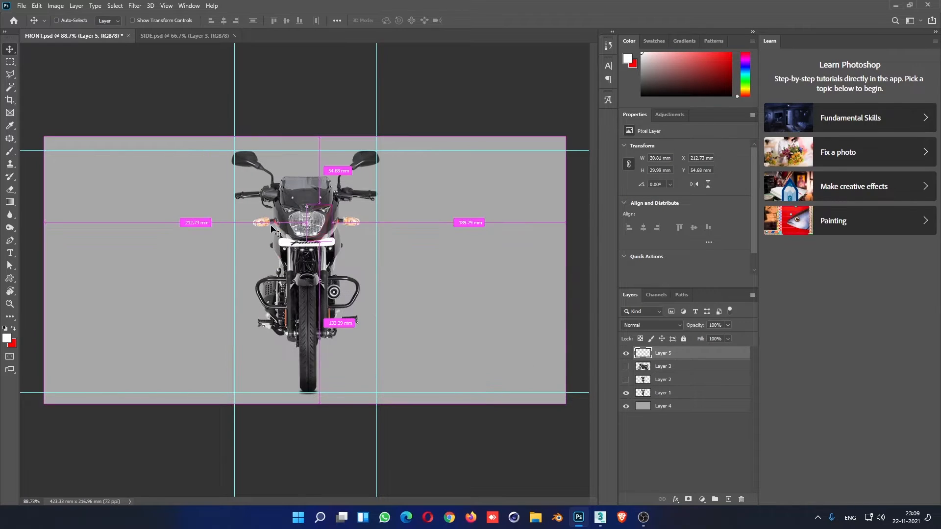
click(181, 36)
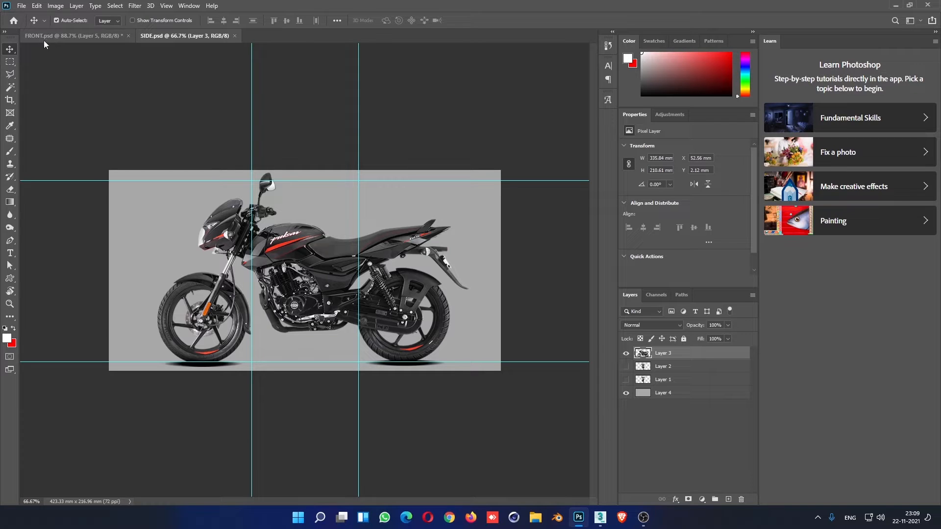
click(440, 271)
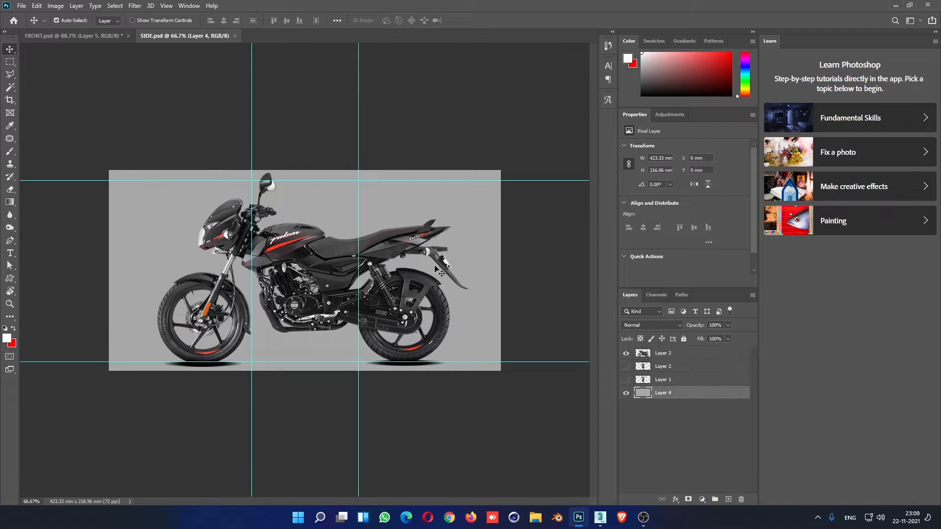
Switch to 3ds Max, close the Material Editor and show the grid in the Front viewport.
click(601, 517)
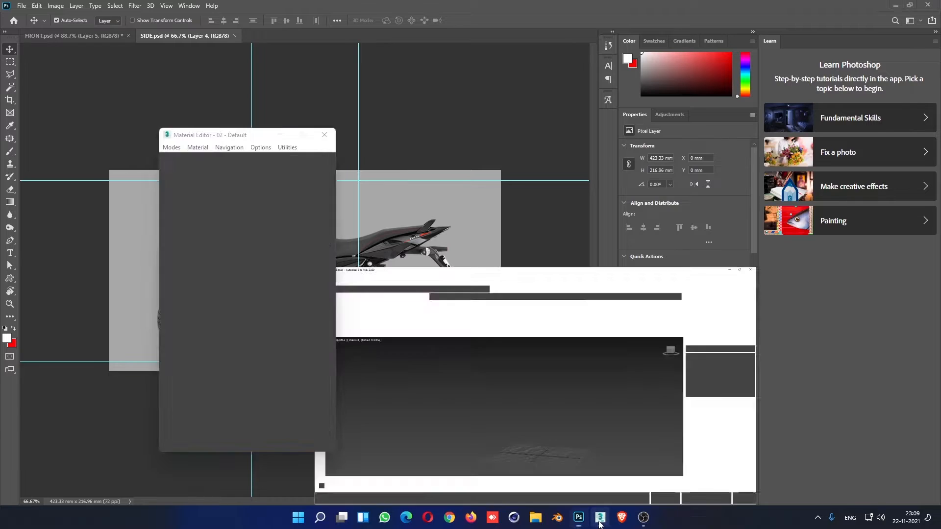
click(325, 134)
alt+middle_drag(433, 350, 463, 355)
key(f)
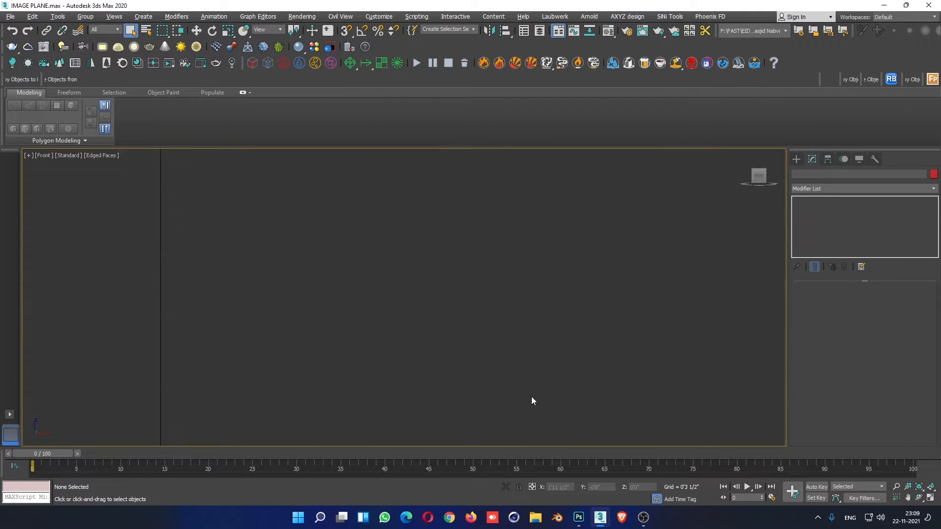
key(alt+w)
key(alt+w)
key(g)
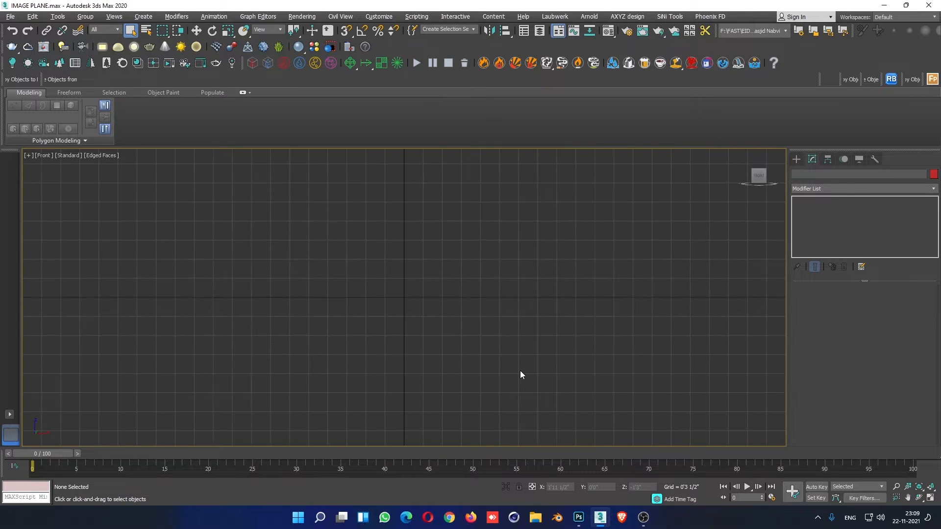
Restore the four-viewport layout and turn on the grid in the Right viewport.
key(w)
key(alt+w)
click(589, 398)
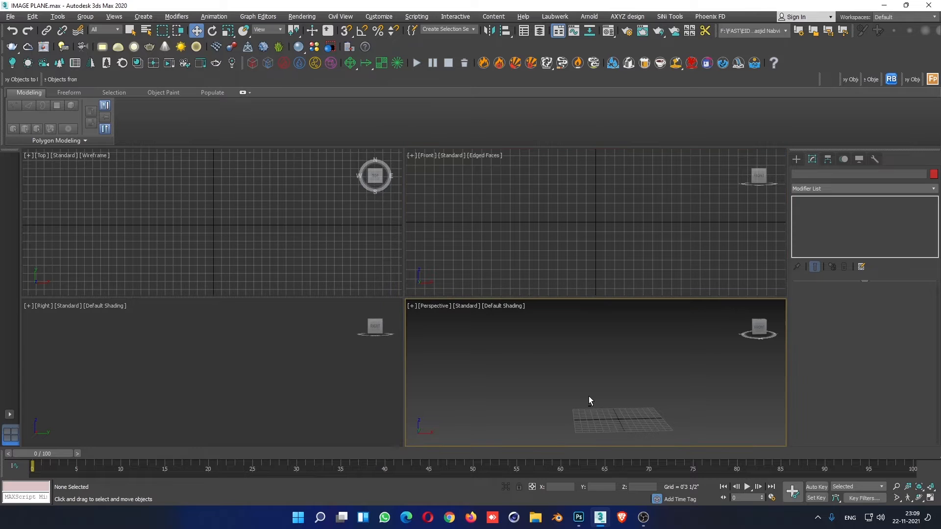
click(313, 388)
key(g)
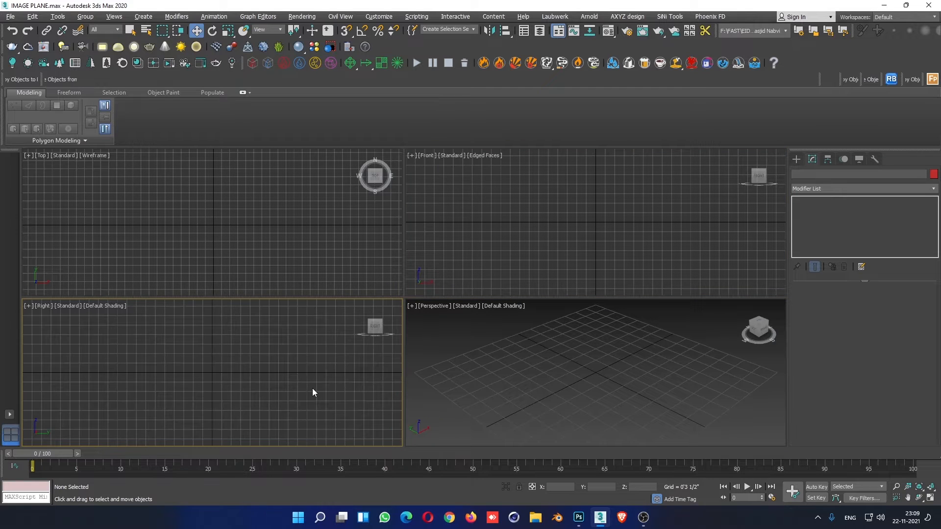
click(589, 202)
Switch to Photoshop and check the canvas width and height of SIDE.psd in pixels without changing them.
click(579, 516)
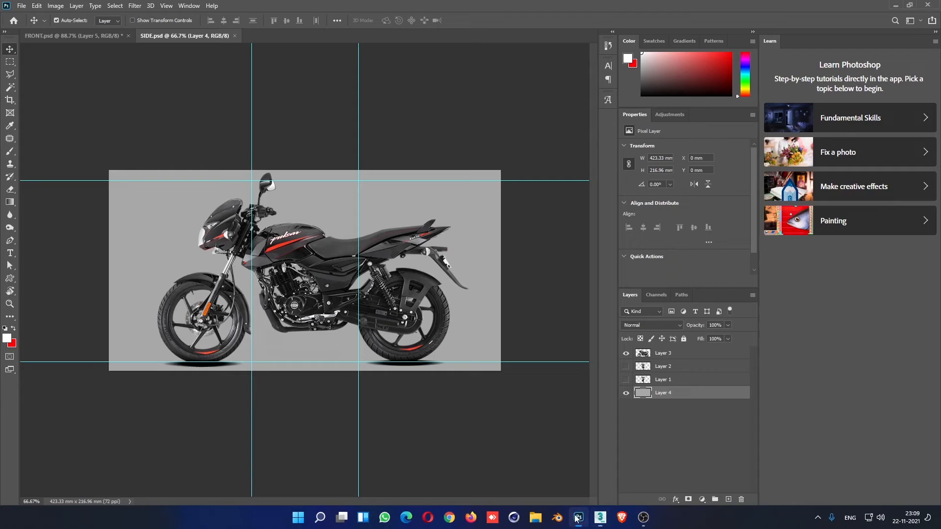
click(55, 6)
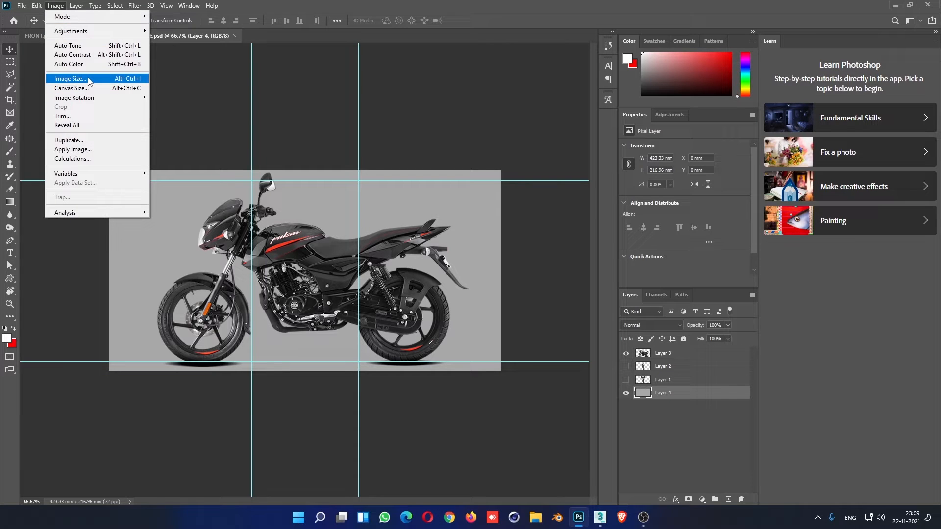
click(71, 89)
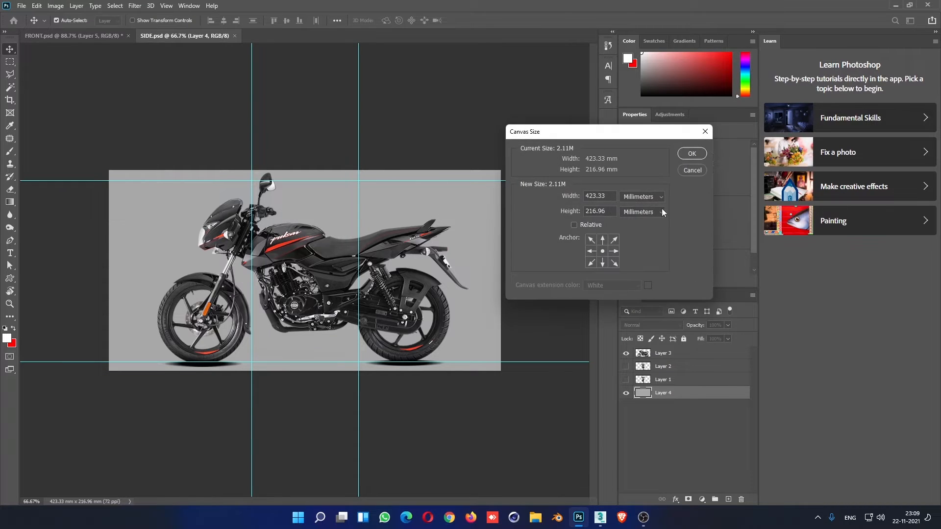
click(651, 197)
click(637, 214)
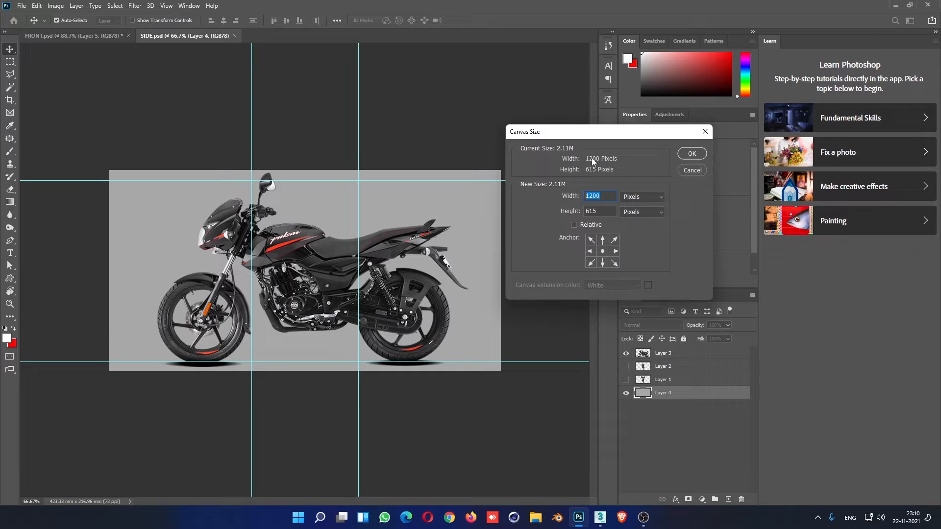
click(599, 211)
click(691, 170)
Switch to 3ds Max and draw a plane about 5'5" wide and 3'10" long in the Front viewport.
mouse_move(600, 518)
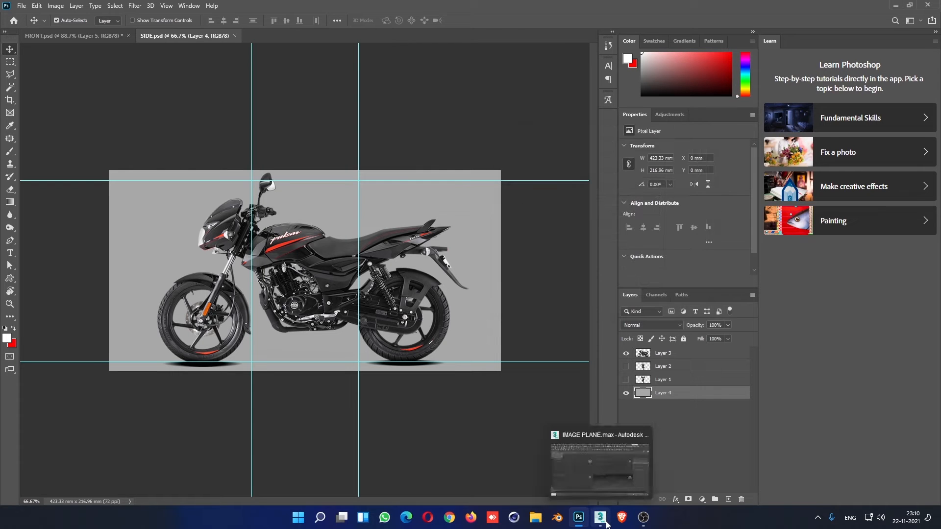
click(584, 466)
click(796, 159)
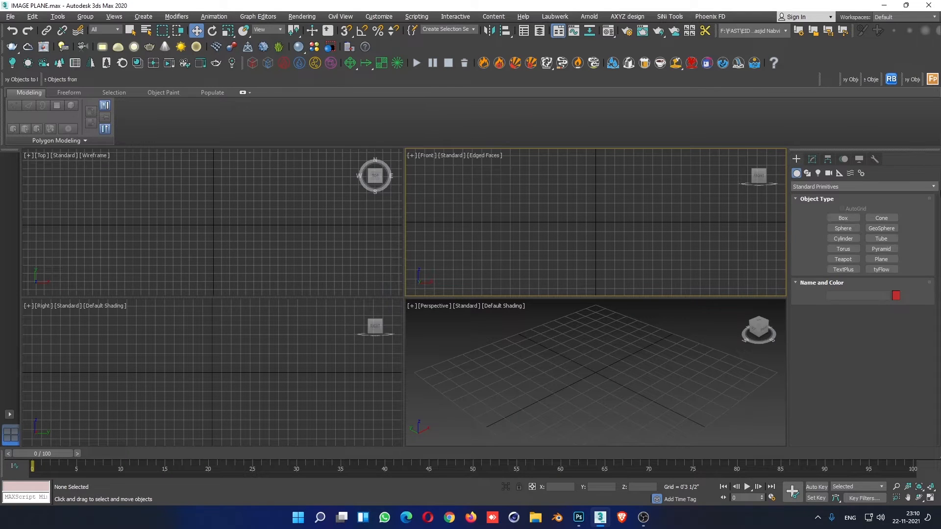
click(881, 260)
drag(517, 167, 676, 279)
right_click(660, 211)
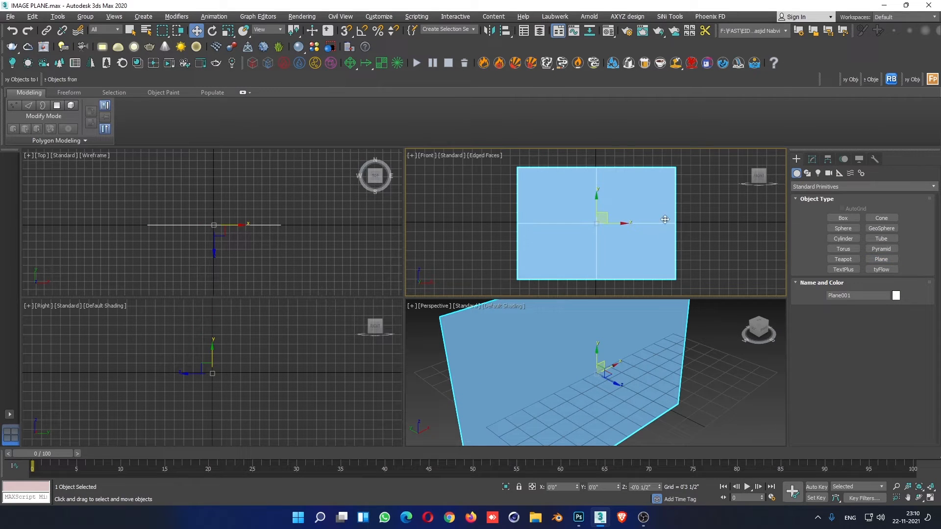
Set the plane's length to 615 and its width to 1200, and deselect it.
click(813, 159)
drag(893, 301, 814, 312)
key(ctrl+z)
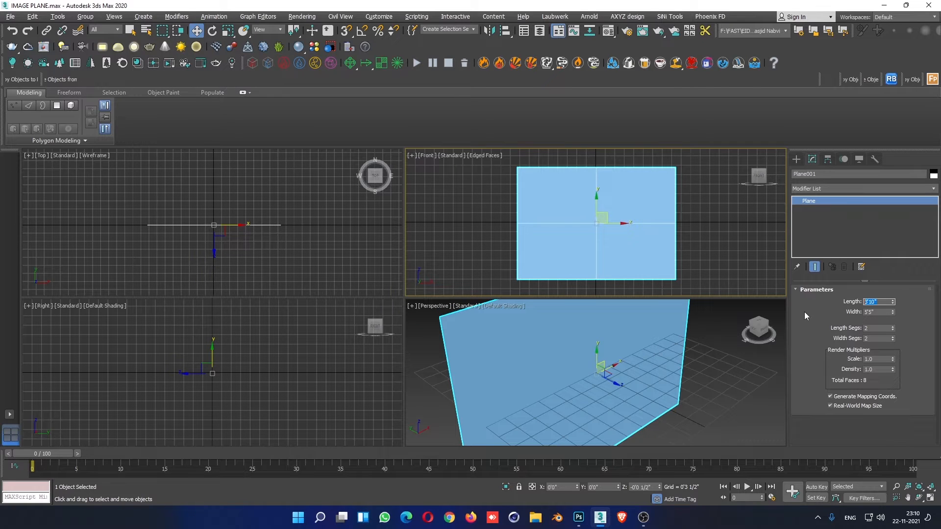
text(615)
key(Return)
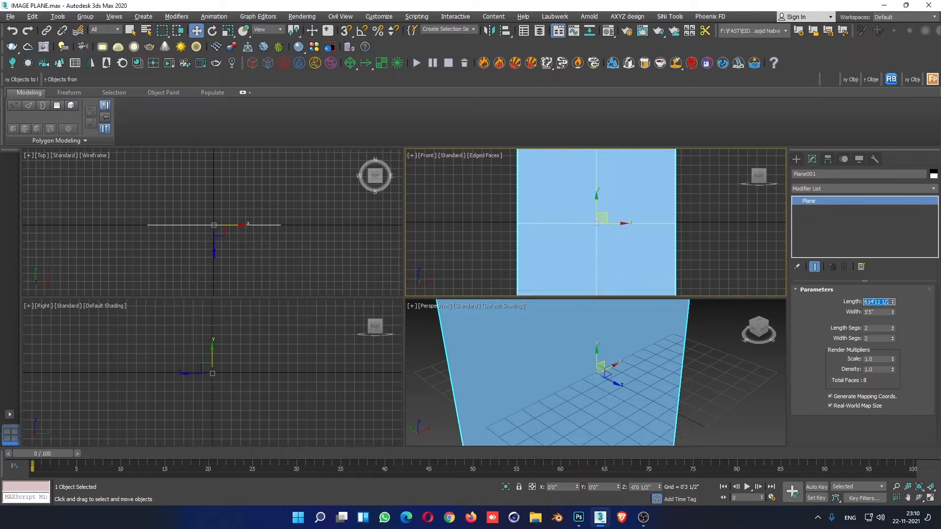
key(Tab)
text(1200)
key(Return)
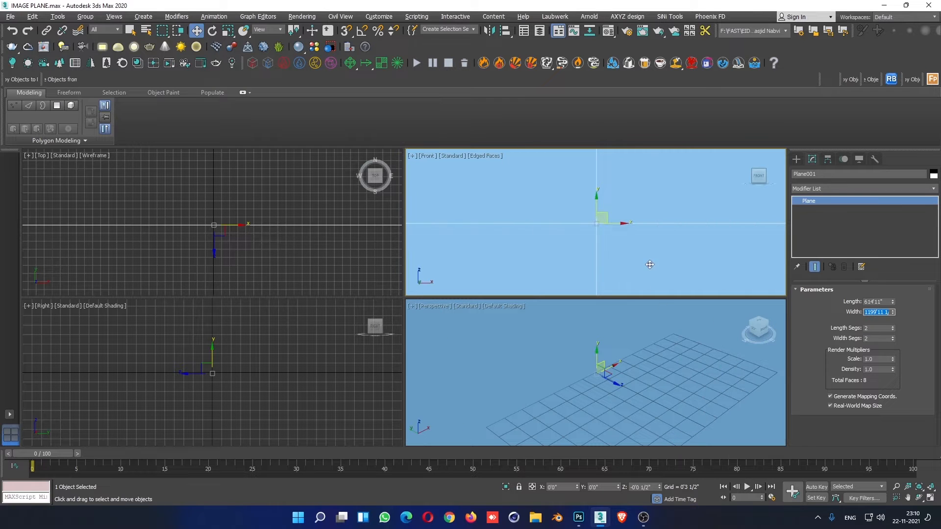
scroll(650, 265, down, 8)
scroll(647, 183, up, 3)
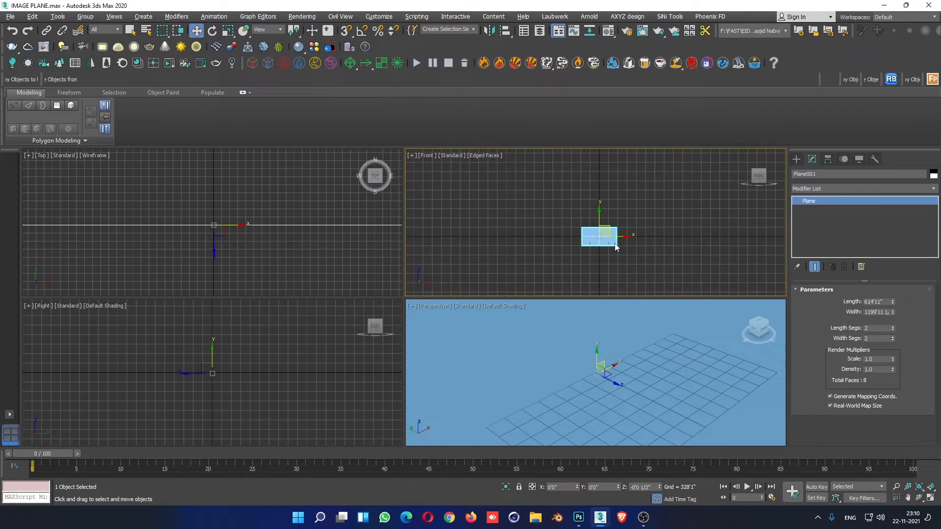
click(644, 179)
scroll(613, 212, up, 4)
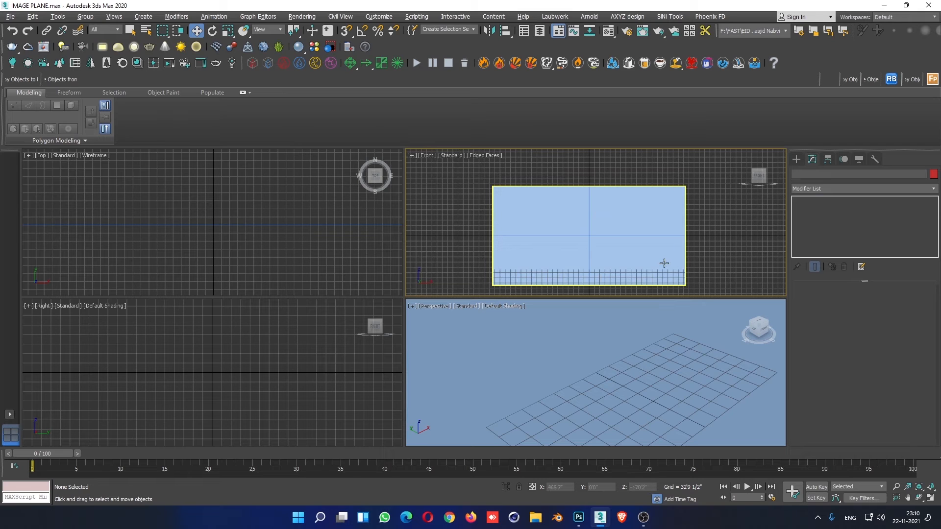
Recheck the SIDE.psd canvas dimensions in pixels in Photoshop against the plane's size.
click(576, 518)
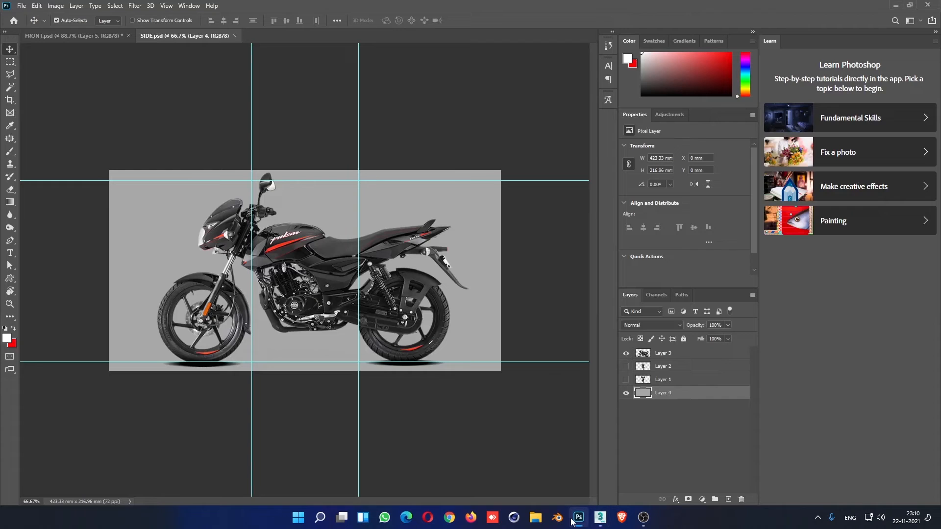
click(37, 5)
mouse_move(55, 5)
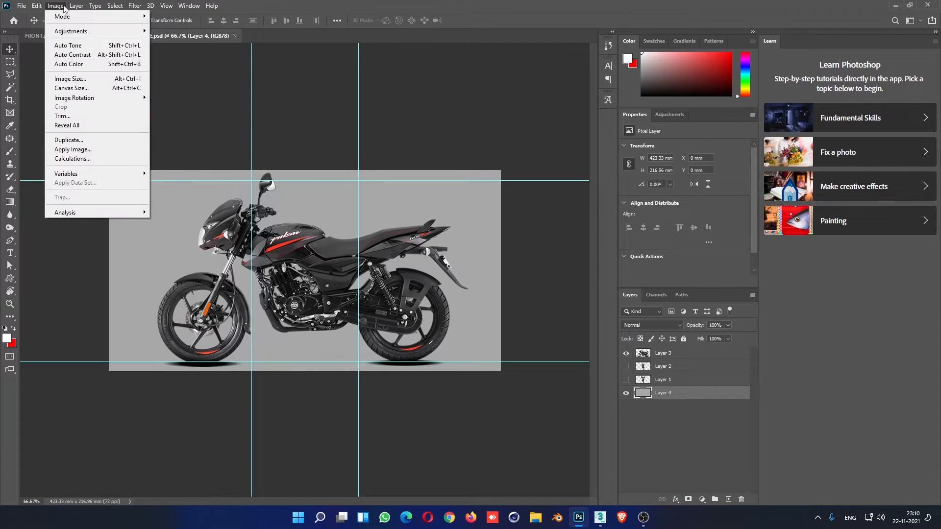
click(73, 88)
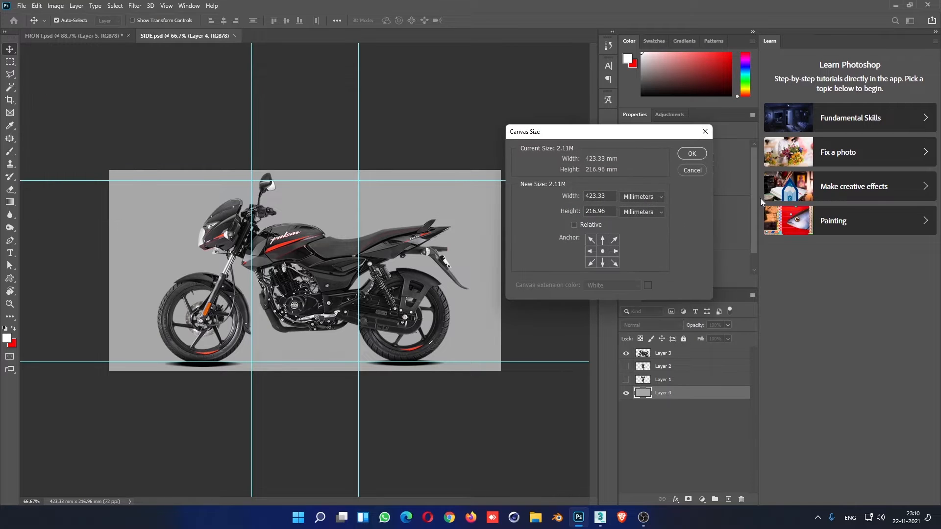
click(633, 199)
click(637, 219)
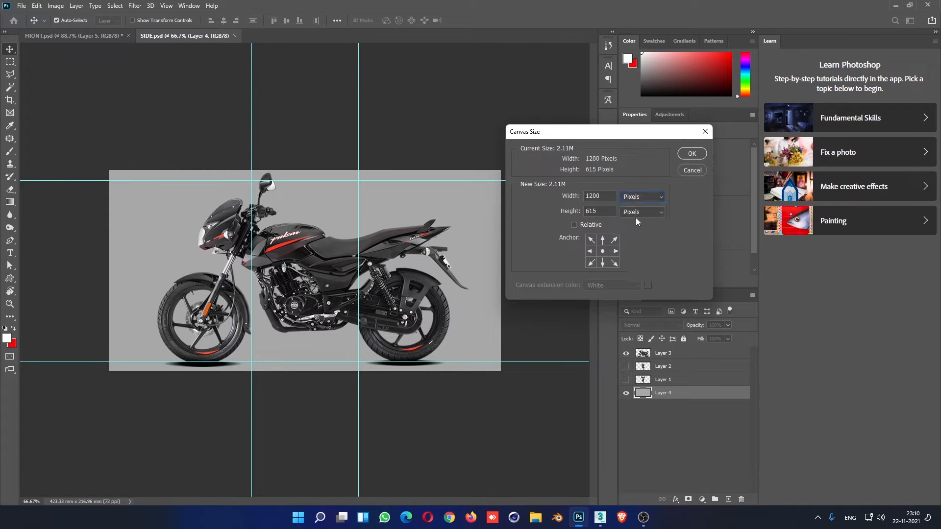
double_click(606, 199)
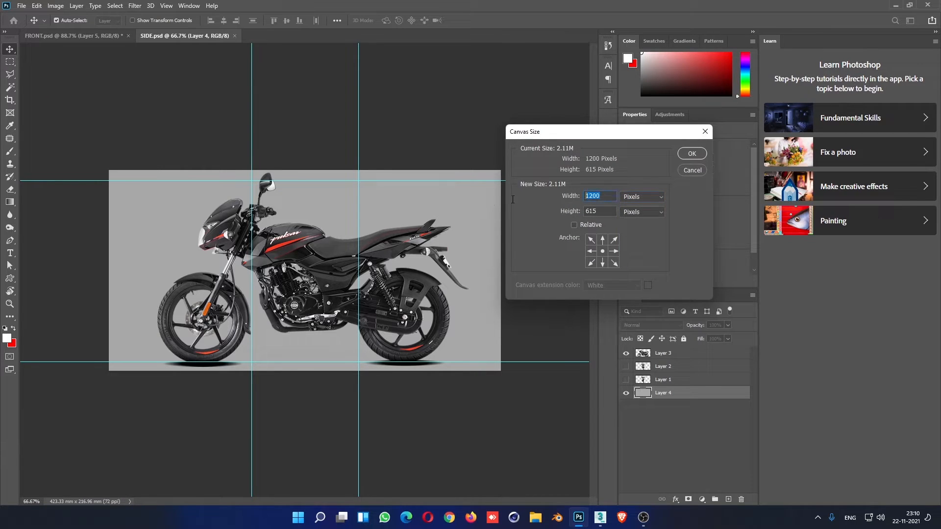
click(698, 170)
Return to 3ds Max and adjust the plane to a length of exactly 615'0" and a width of 1200'0".
key(alt+Tab)
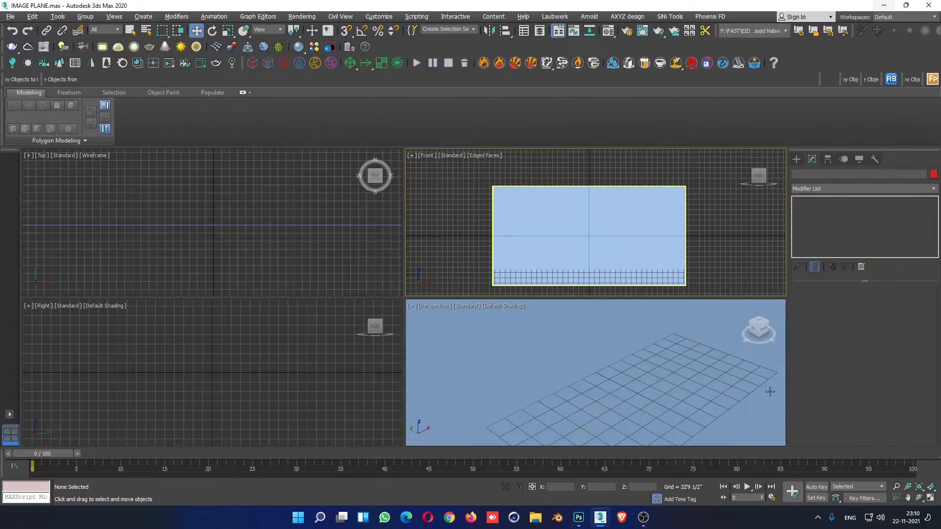
click(616, 243)
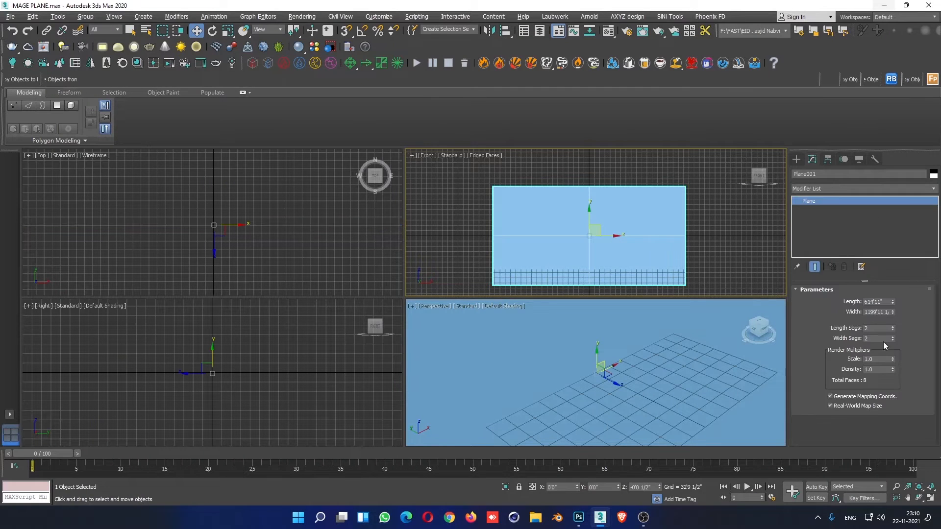
click(894, 311)
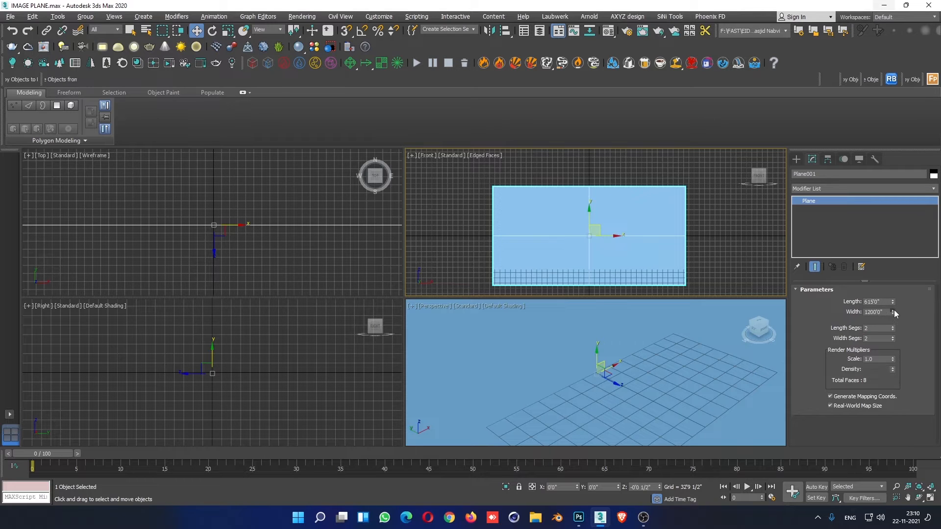
Frame the whole plane in a maximized Perspective viewport, deselect it and open the Material Editor.
click(634, 364)
key(alt+w)
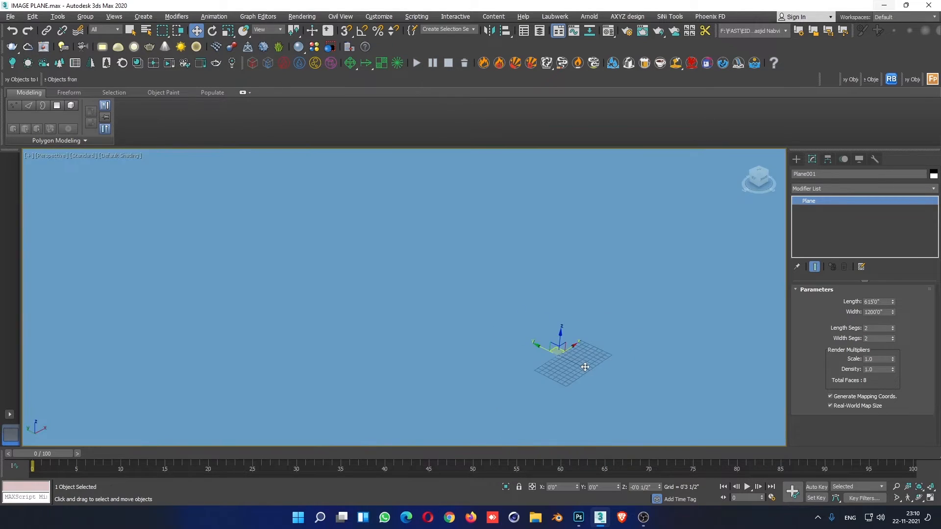
scroll(627, 385, down, 6)
click(626, 385)
alt+middle_drag(599, 409, 508, 396)
middle_drag(508, 395, 578, 277)
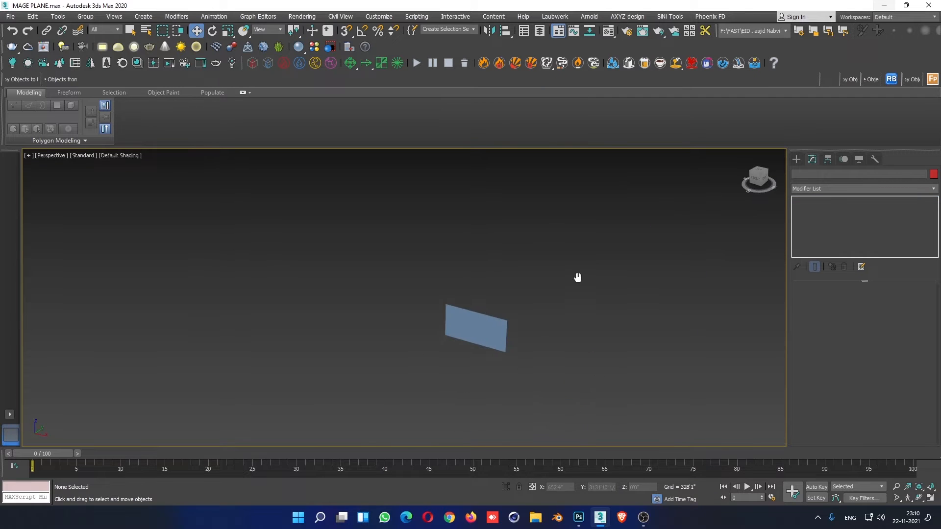
click(478, 327)
key(z)
scroll(465, 323, down, 4)
alt+middle_drag(635, 347, 607, 348)
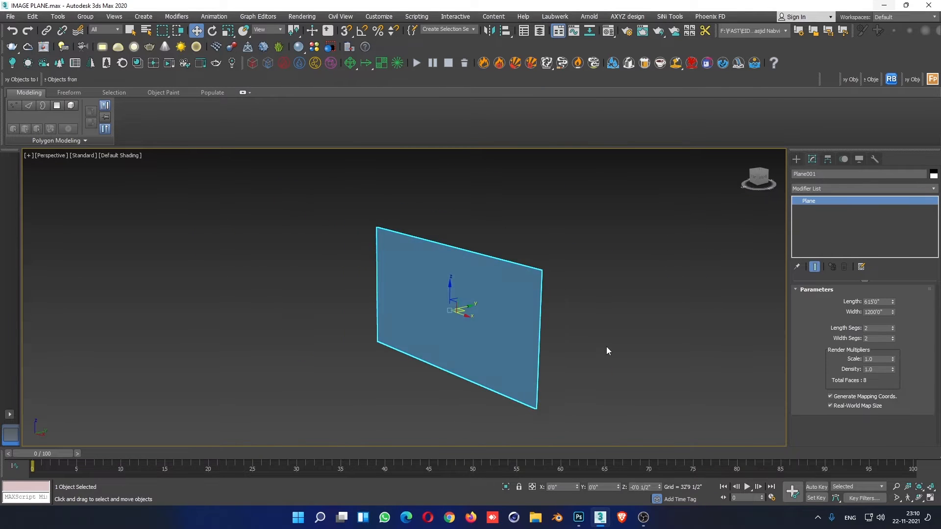
click(607, 347)
key(m)
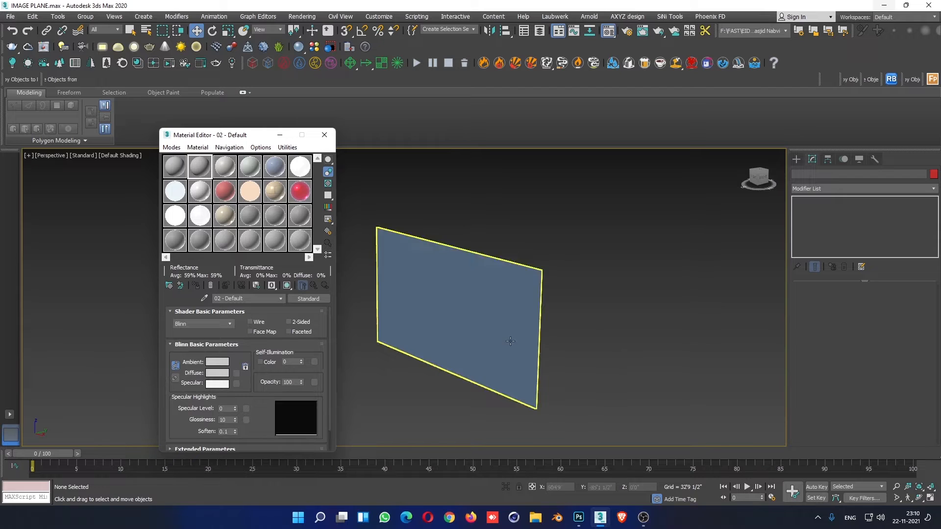
Change the material type of the third sample slot to Standard.
click(175, 166)
drag(233, 142, 729, 116)
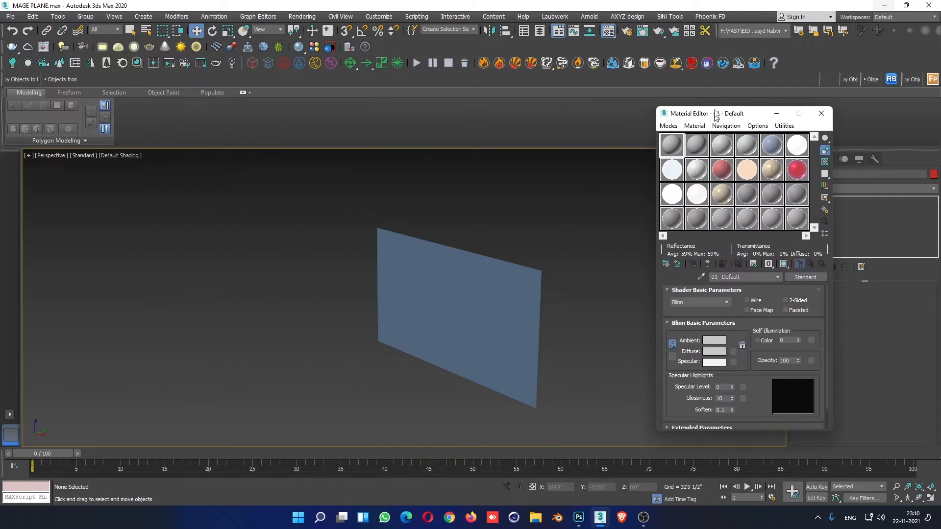
click(720, 140)
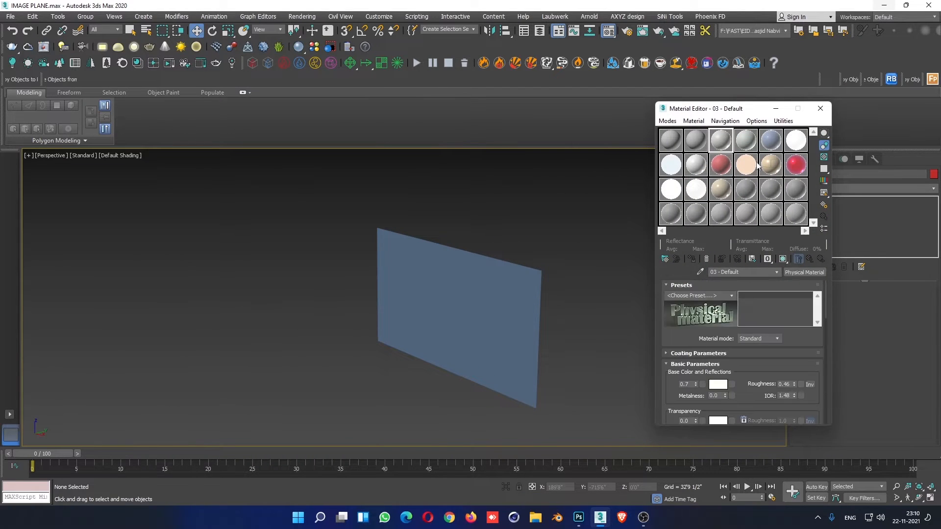
click(803, 272)
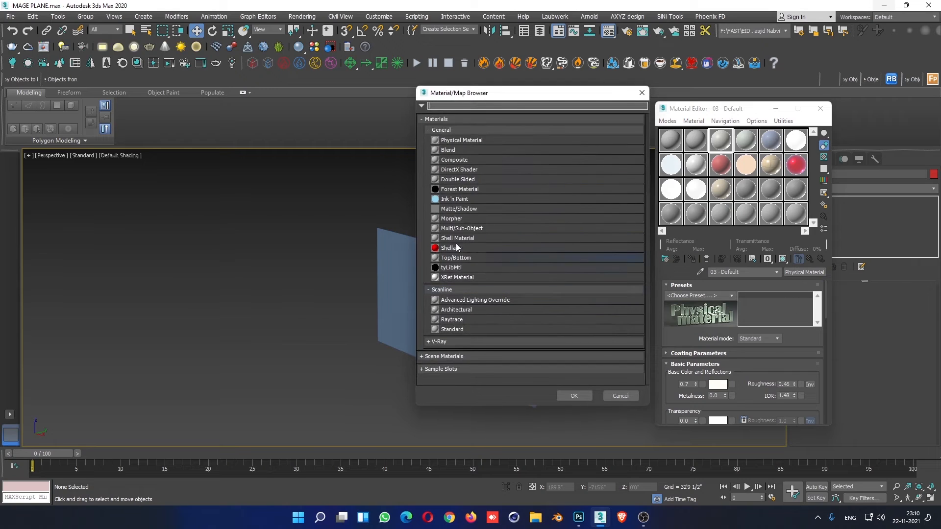
double_click(456, 329)
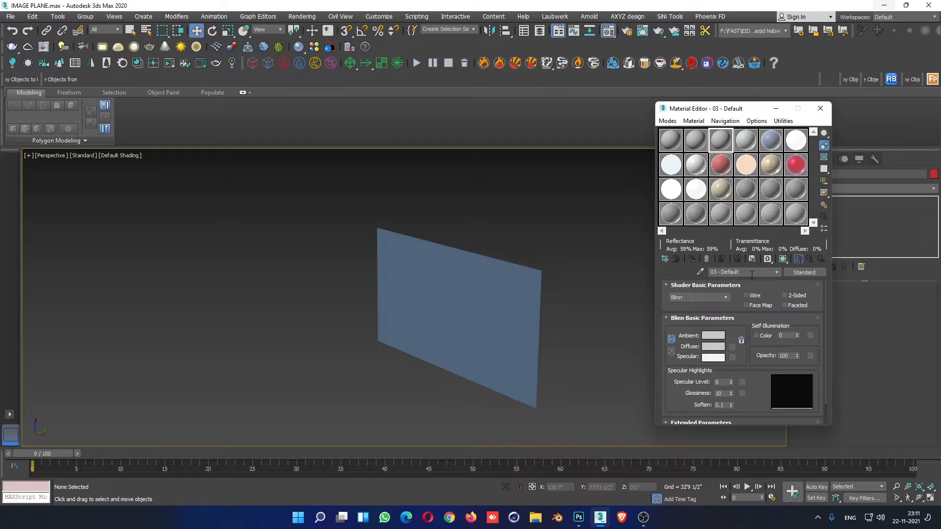
click(667, 121)
click(571, 194)
Load FRONT.psd with collapsed layers as the Diffuse bitmap of the first sample material.
click(671, 140)
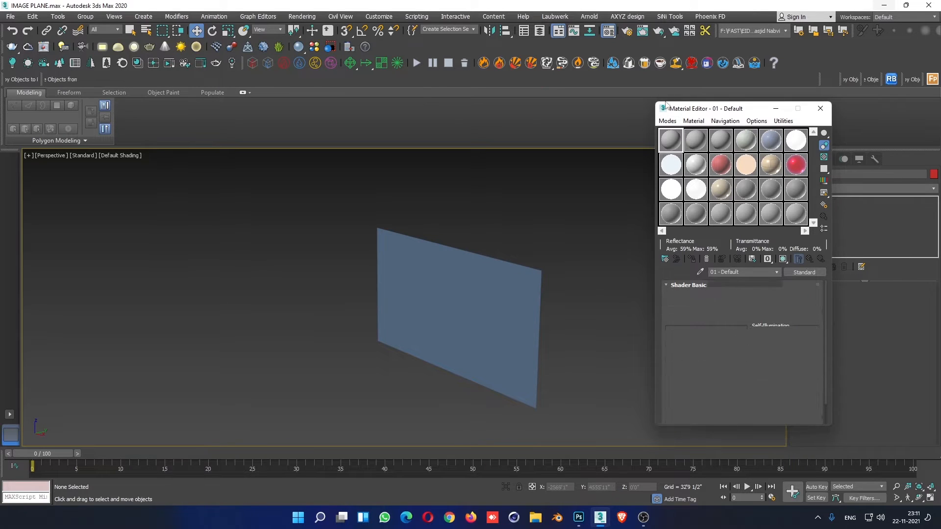
click(733, 349)
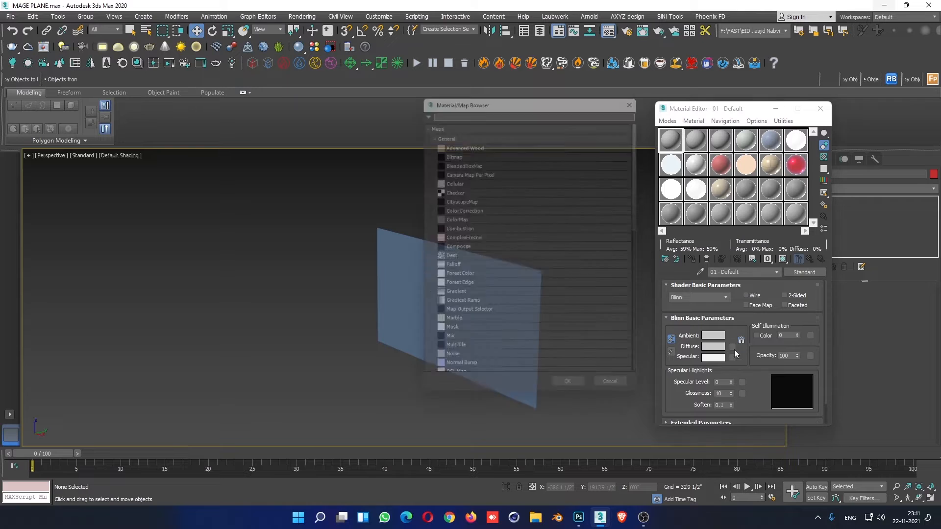
click(448, 153)
double_click(448, 151)
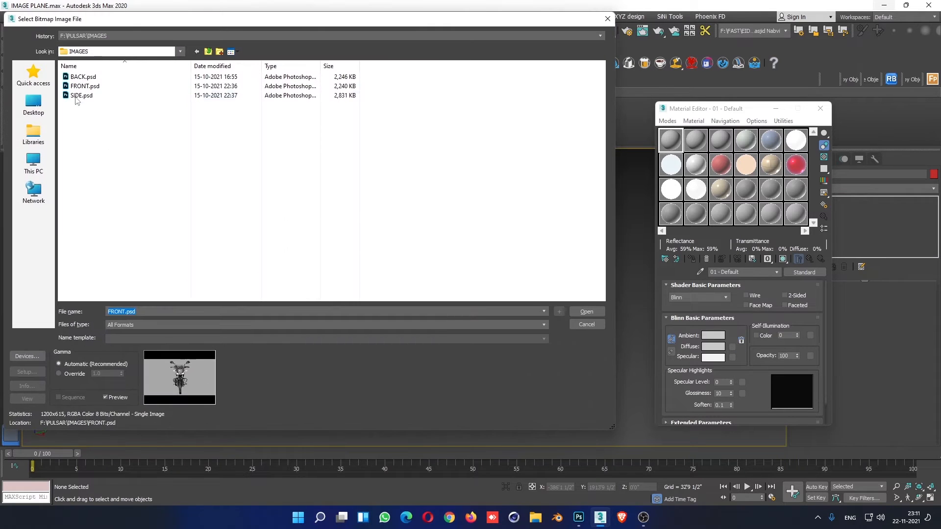
click(99, 87)
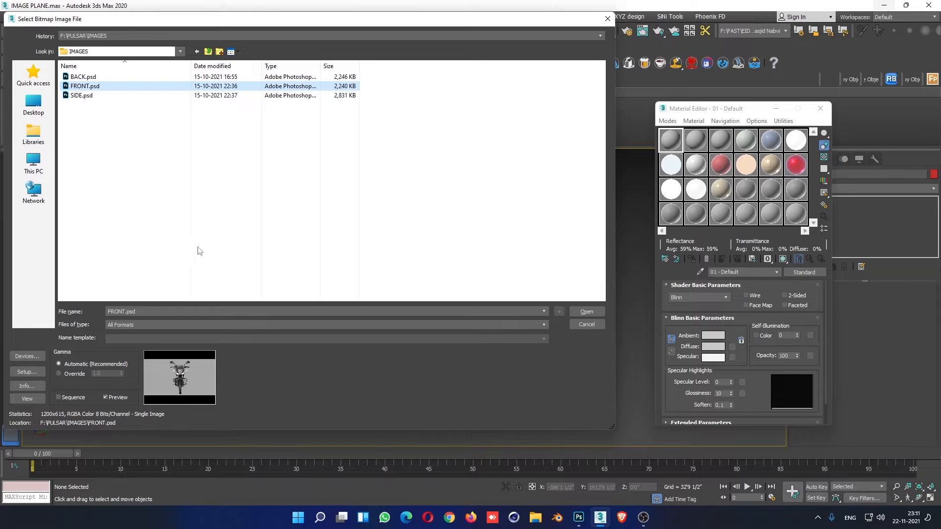
click(586, 313)
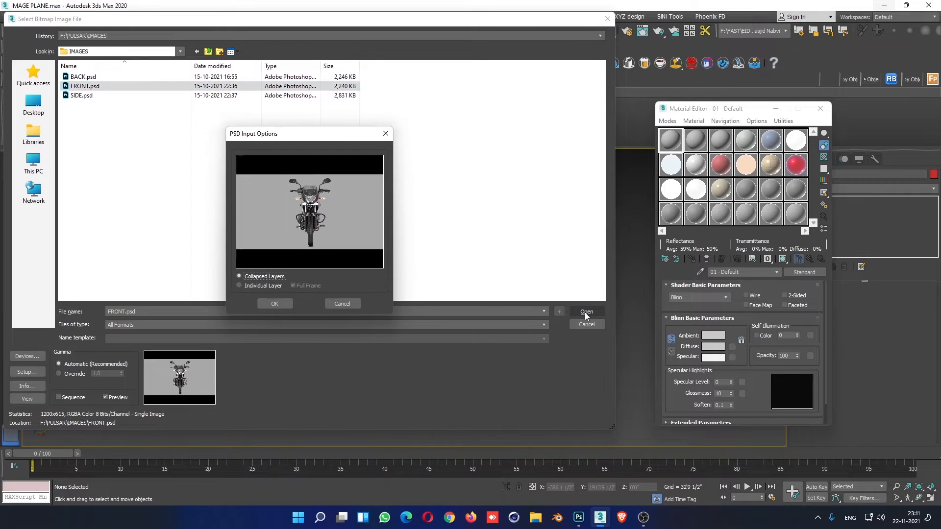
click(275, 304)
Assign the first sample material to the plane and show its map in the viewport.
click(407, 359)
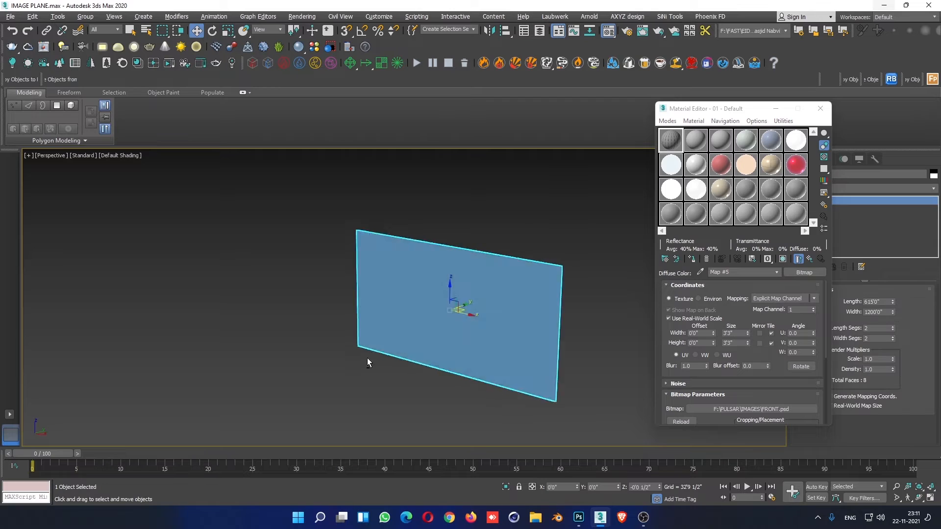
alt+middle_drag(368, 362, 422, 343)
click(692, 259)
alt+middle_drag(423, 255, 448, 262)
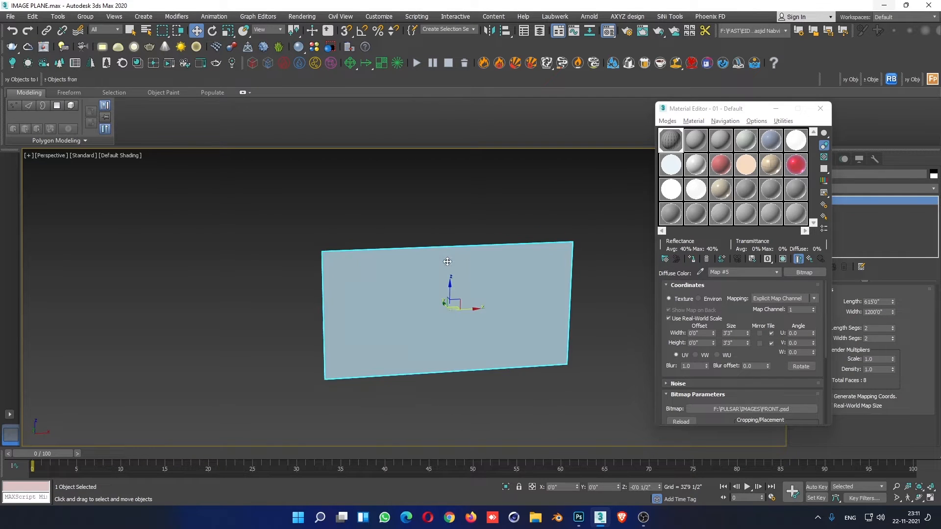
click(782, 262)
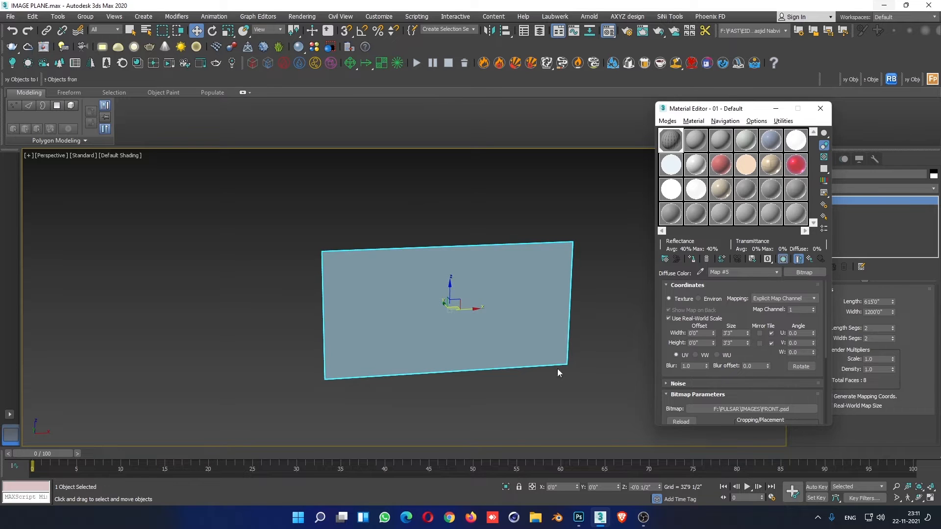
click(557, 368)
Edit the FRONT.psd map's real-world size and turn off Use Real-World Scale in its coordinates.
scroll(486, 336, up, 5)
scroll(453, 297, up, 10)
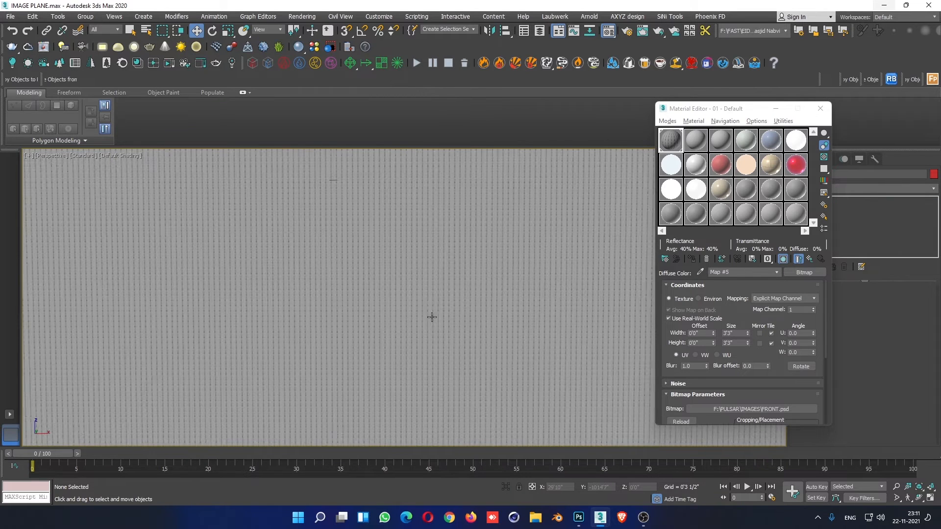
scroll(476, 278, down, 10)
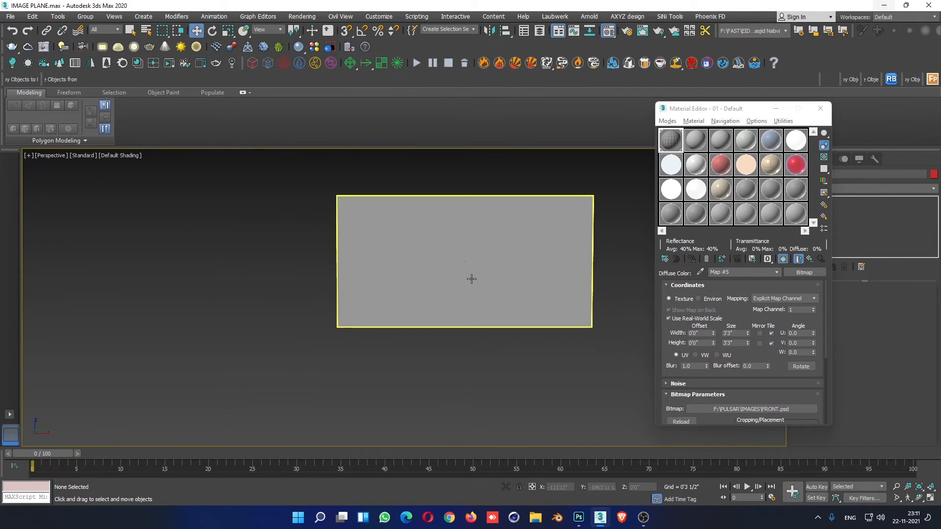
click(471, 279)
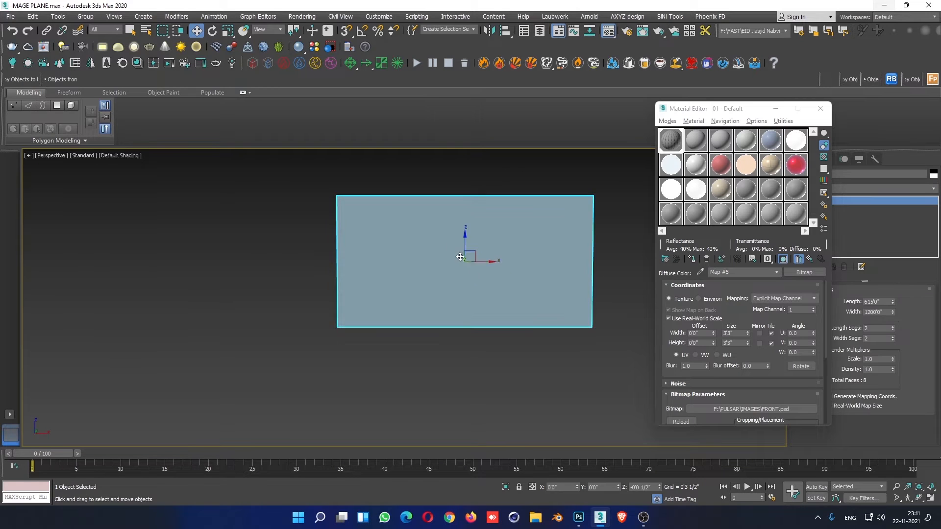
scroll(472, 279, up, 5)
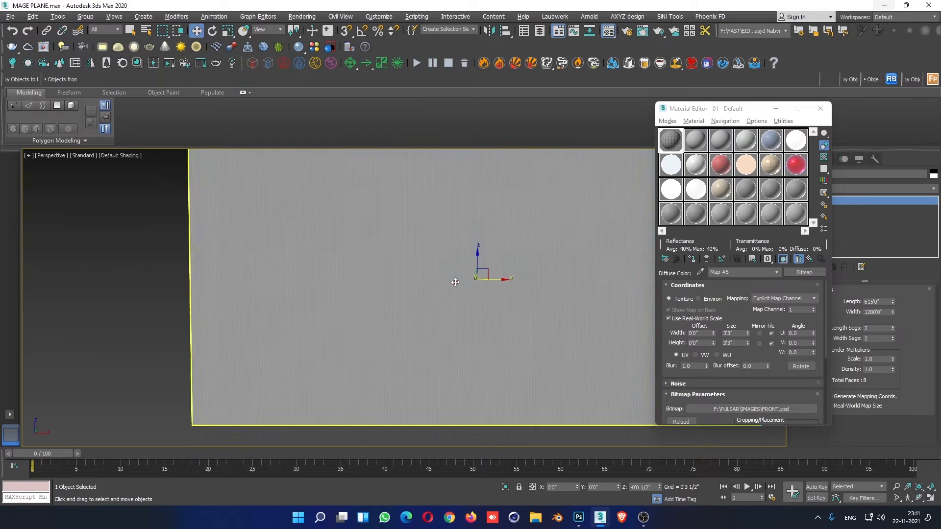
double_click(737, 333)
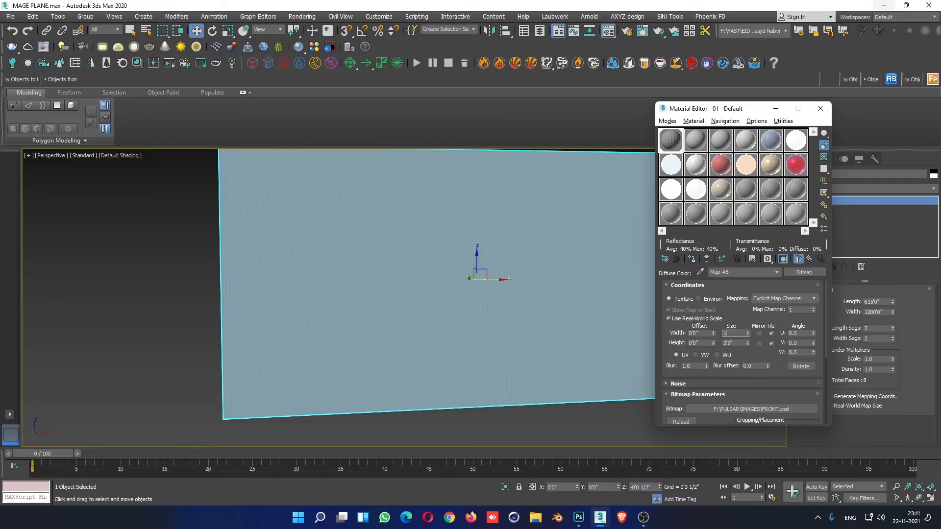
text(0'11")
key(Tab)
click(748, 342)
click(669, 319)
Add a UVW Map modifier to the selected plane.
scroll(470, 293, down, 3)
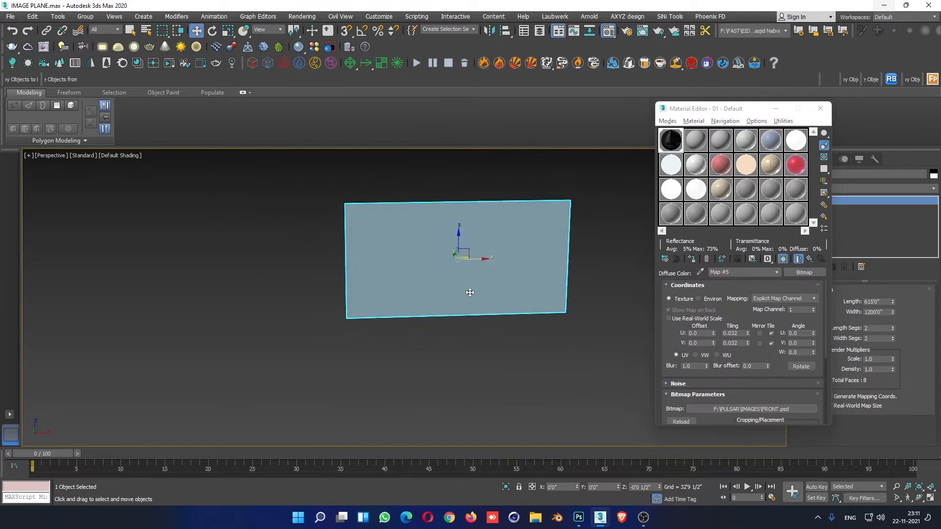
scroll(469, 262, up, 4)
alt+middle_drag(468, 256, 488, 246)
middle_drag(526, 285, 505, 334)
scroll(505, 334, down, 4)
alt+middle_drag(505, 334, 492, 313)
drag(732, 115, 670, 126)
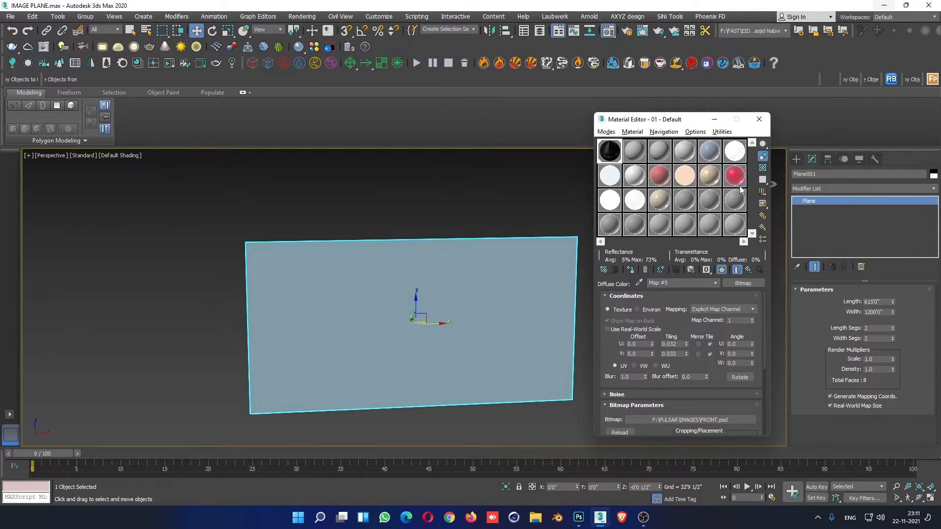
click(852, 186)
text(uvw)
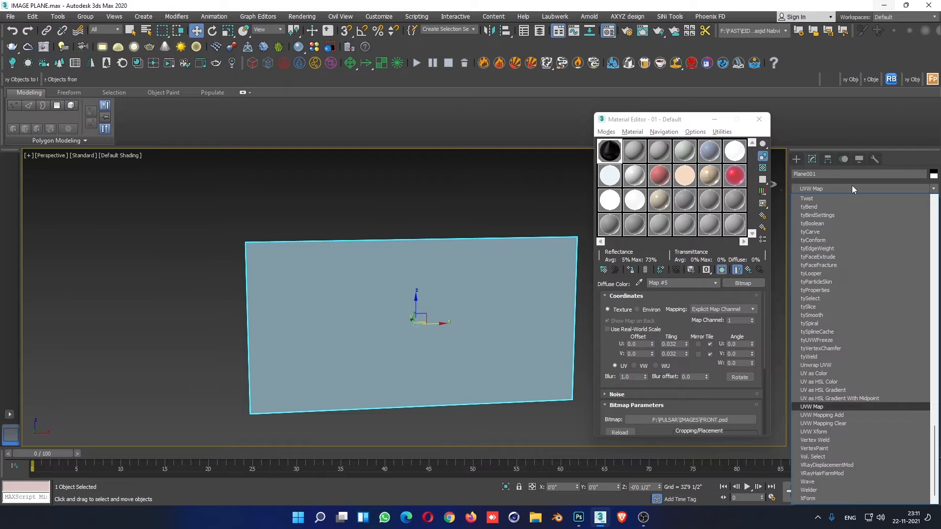
key(Return)
Turn off Real-World Map Size in the plane's UVW Map modifier.
scroll(819, 319, down, 1)
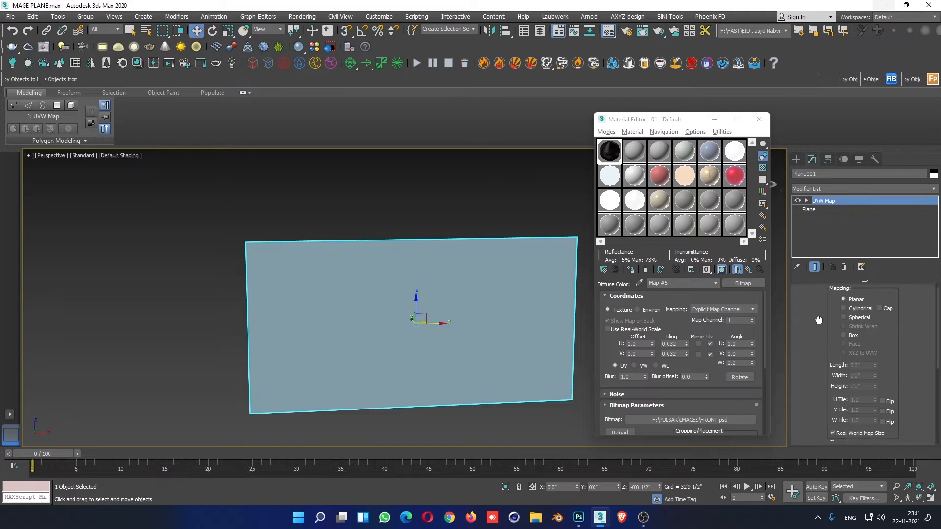
scroll(819, 320, down, 3)
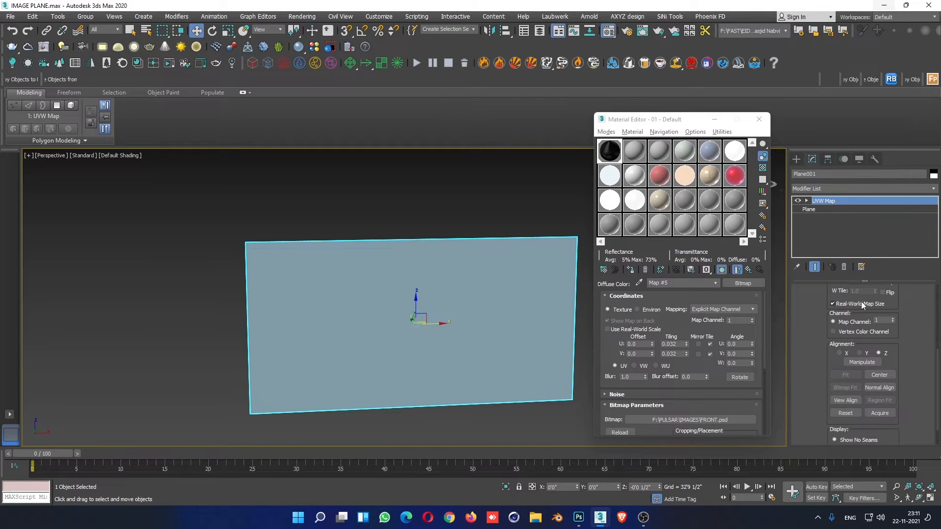
click(833, 304)
scroll(409, 325, down, 3)
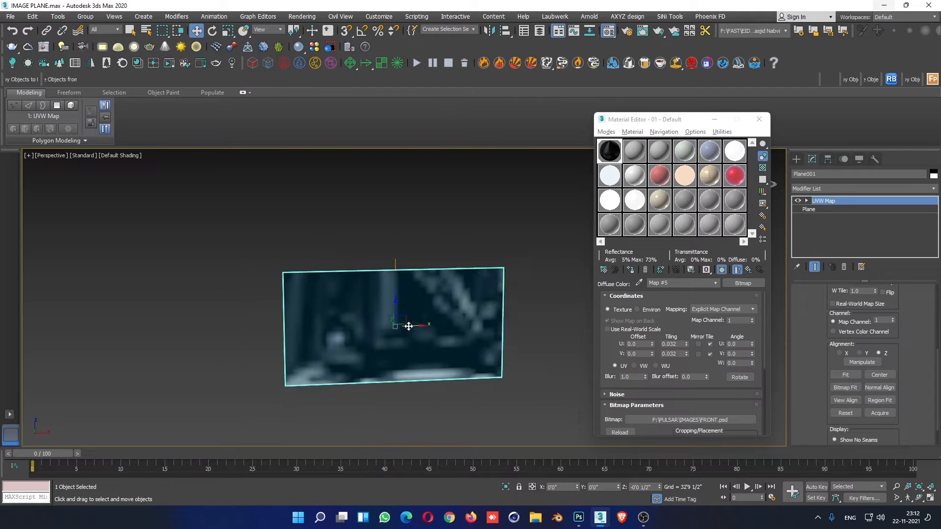
alt+middle_drag(463, 326, 401, 335)
scroll(402, 336, up, 4)
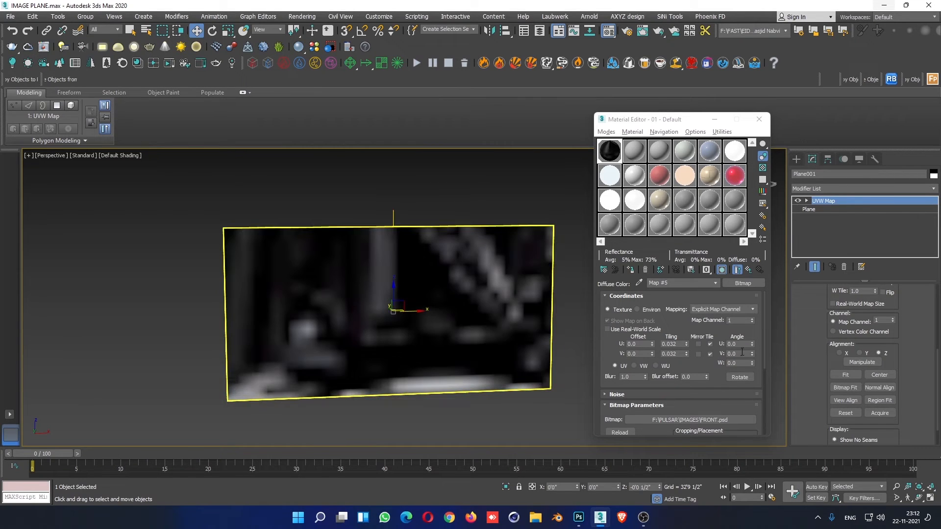
Set the FRONT.psd map's U and V tiling to 1.0 and deselect the plane.
scroll(864, 379, up, 5)
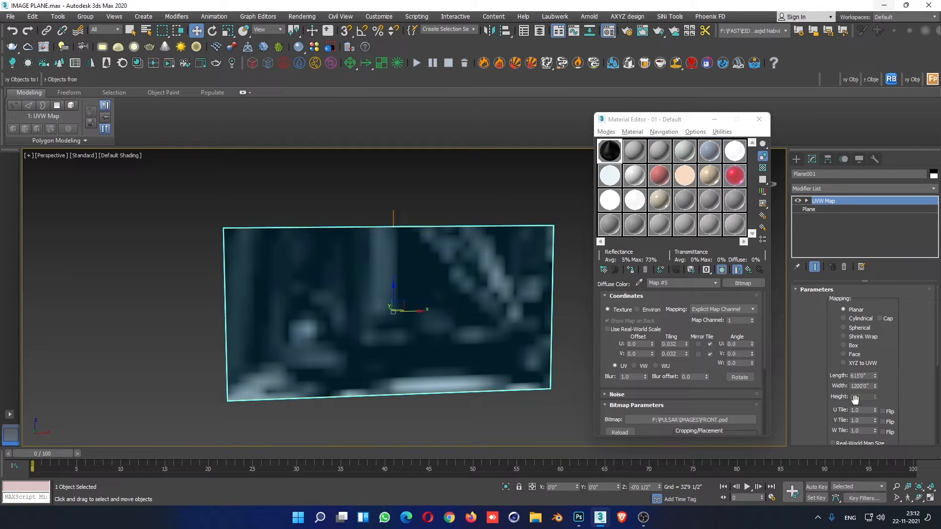
double_click(669, 344)
text(1)
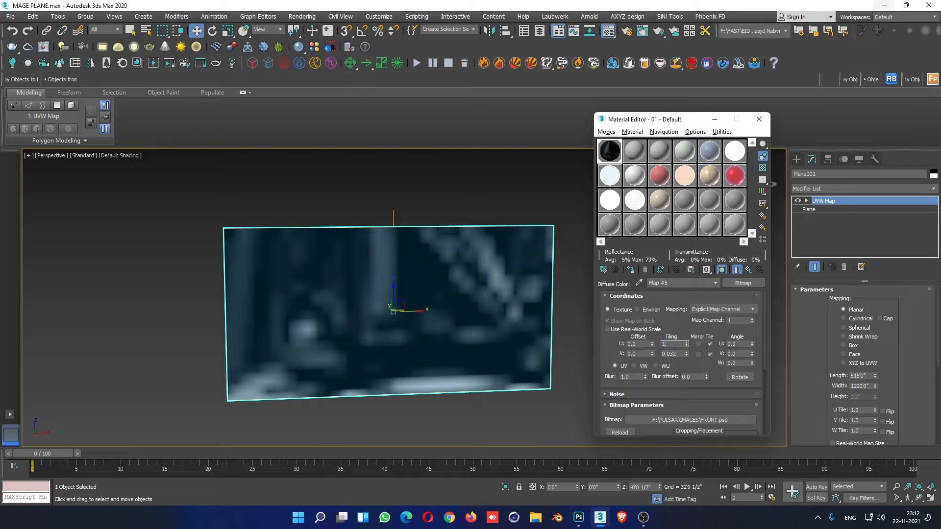
key(Tab)
text(1)
key(Return)
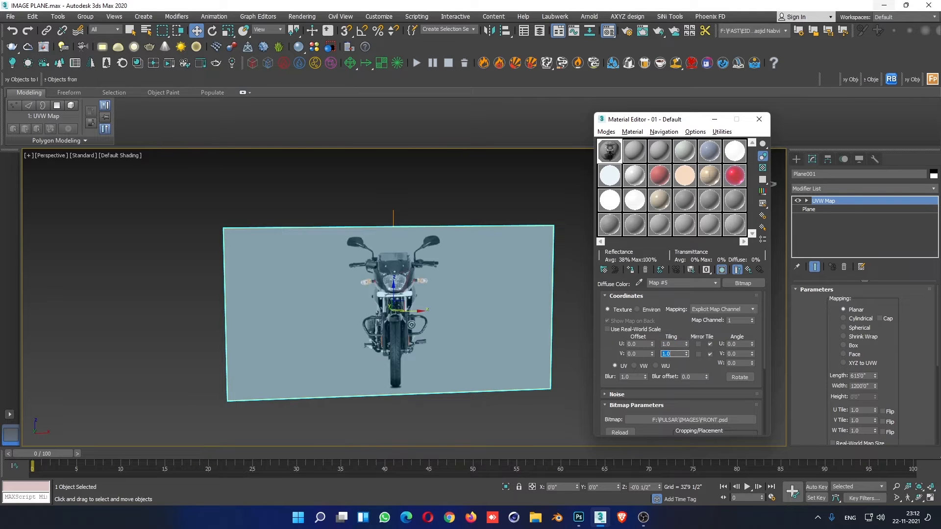
click(459, 223)
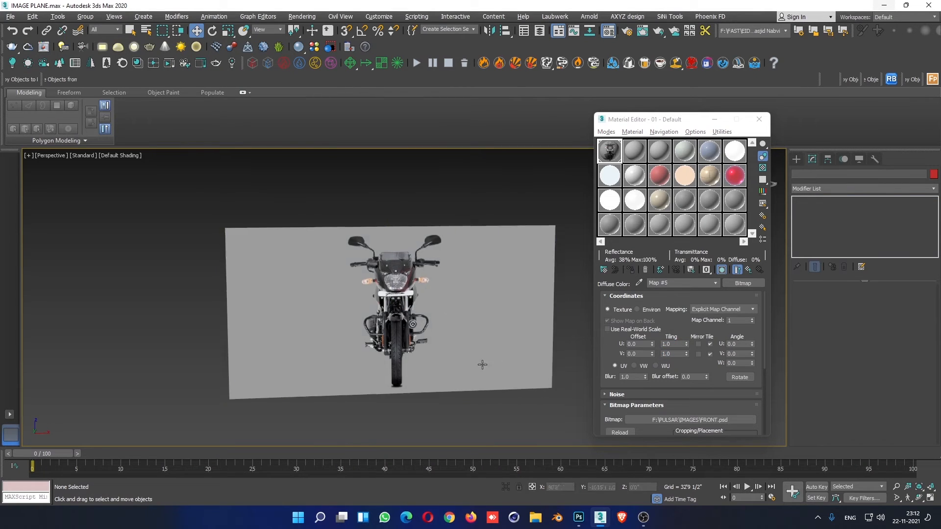
Move the front image plane backward along the Y axis to about 459'.
alt+middle_drag(481, 363, 394, 346)
click(431, 308)
scroll(431, 308, down, 5)
scroll(452, 304, up, 4)
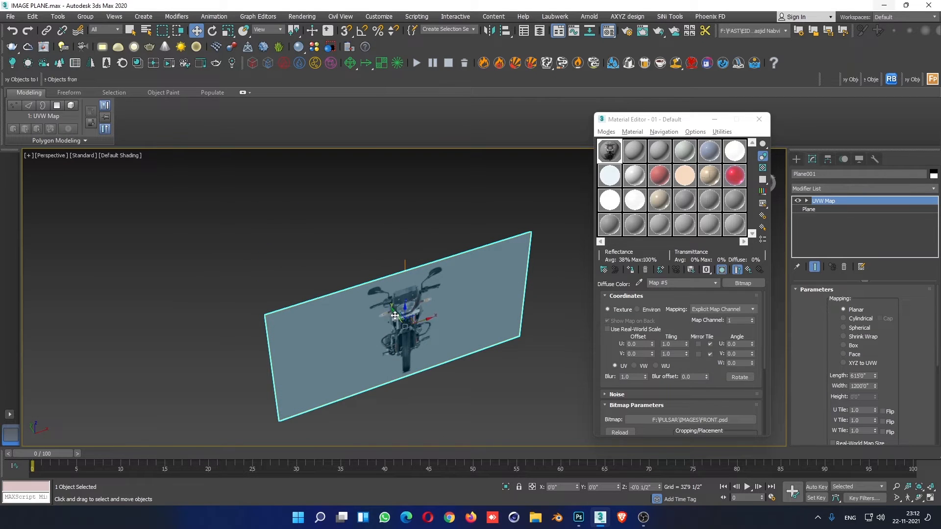
drag(394, 316, 337, 261)
alt+middle_drag(472, 363, 418, 368)
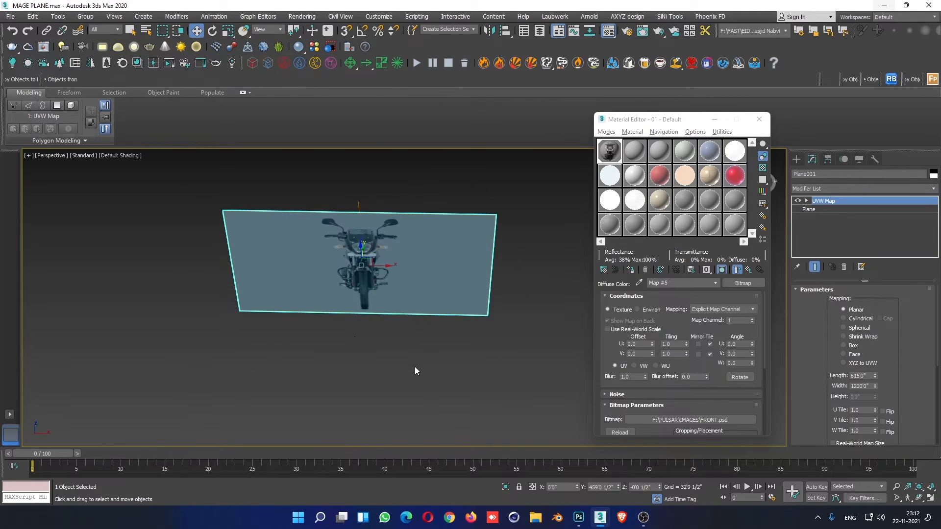
Clone the front image plane as an independent copy rotated 90° about Z with angle snap, and ready the Move tool.
key(e)
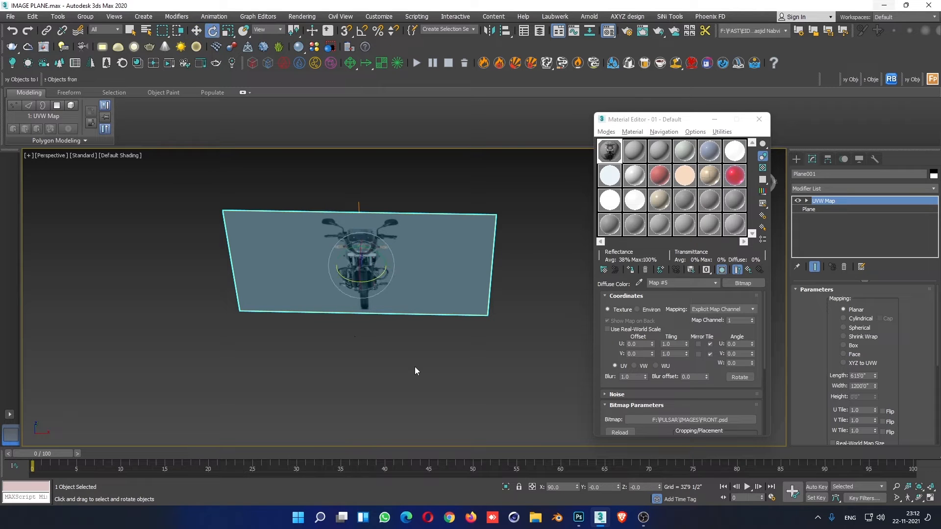
shift+drag(369, 282, 438, 265)
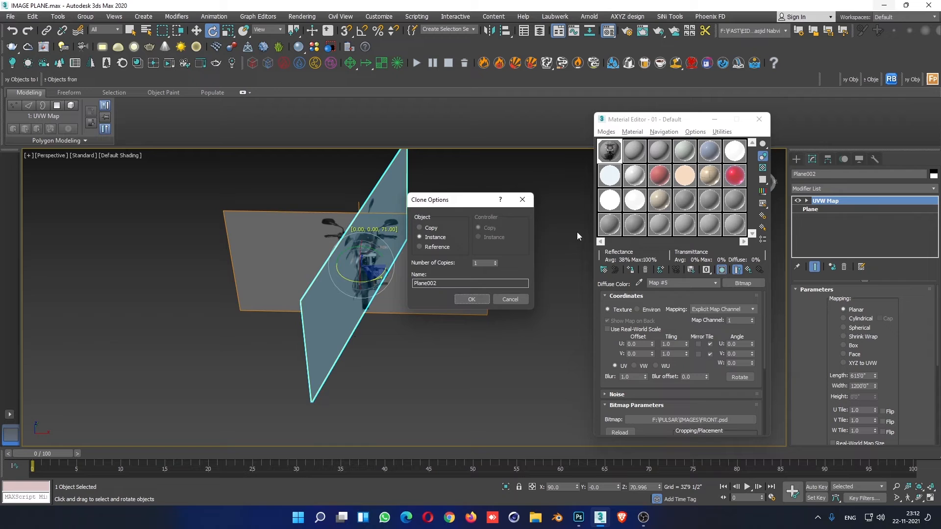
click(510, 299)
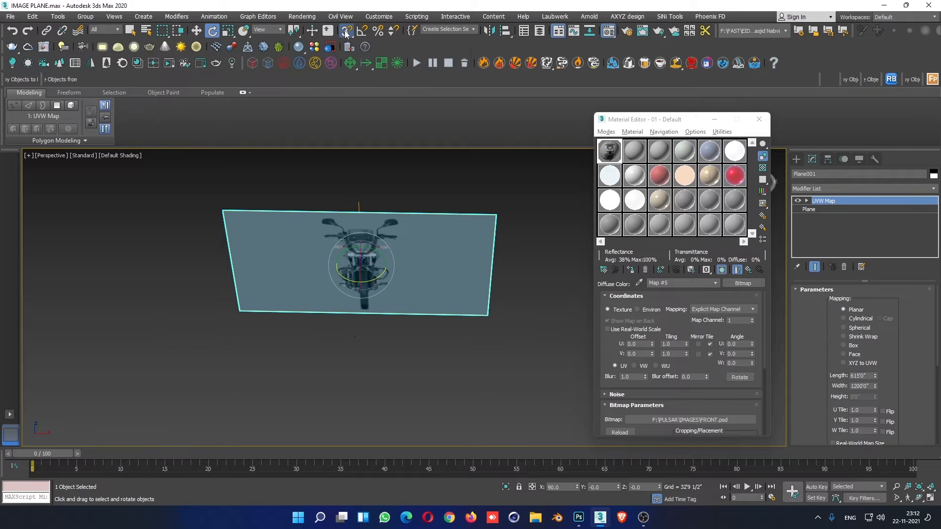
click(362, 31)
drag(361, 284, 405, 272)
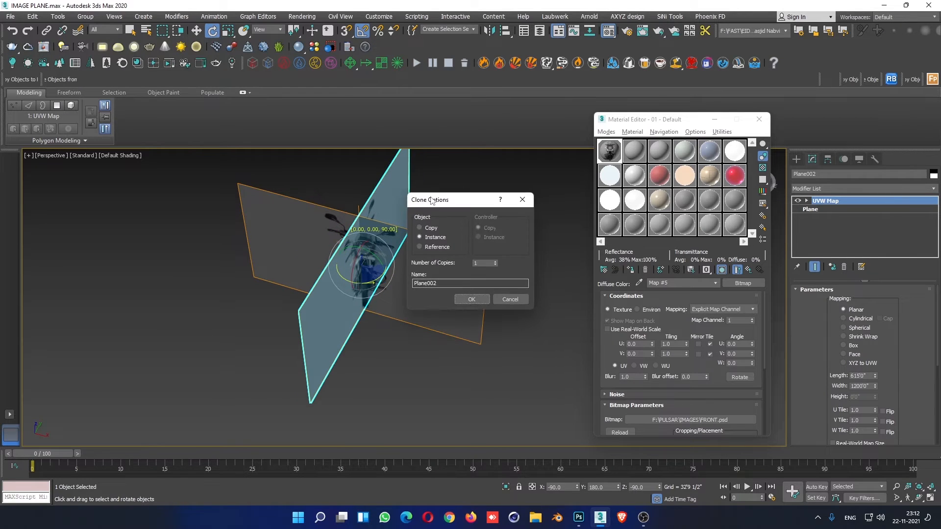
click(433, 229)
click(471, 299)
middle_drag(405, 280, 456, 329)
key(w)
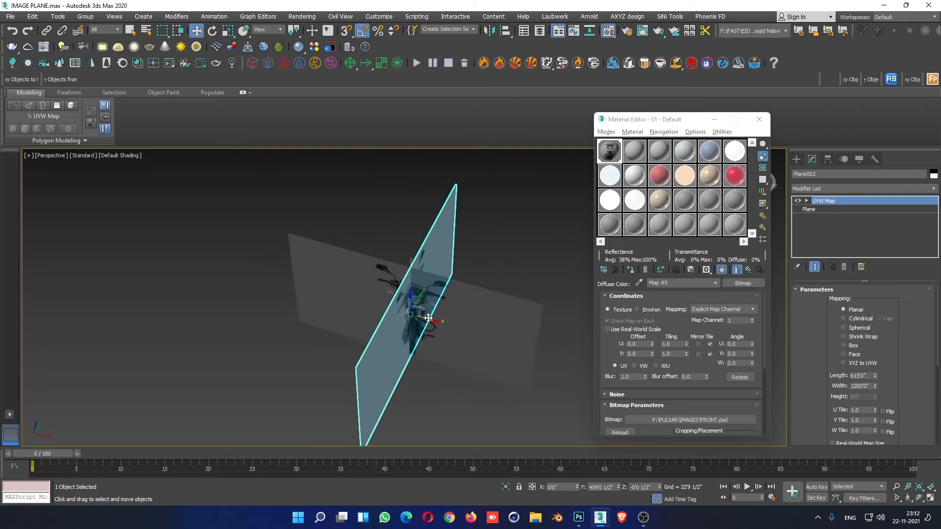
Move the cloned image plane along X to about -582' and along Y to about -136', forming a corner with the front plane.
drag(419, 334, 306, 300)
scroll(368, 234, down, 3)
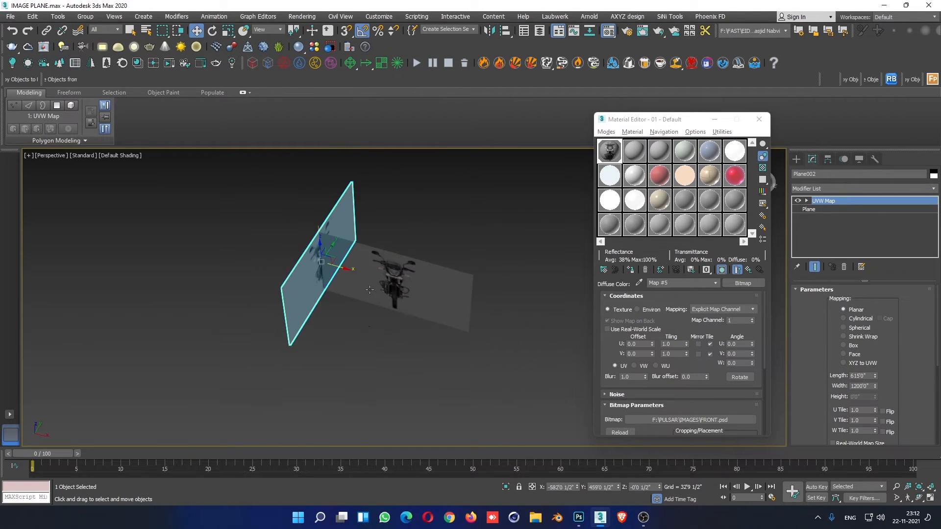
alt+middle_drag(466, 269, 414, 277)
drag(339, 263, 265, 316)
alt+middle_drag(265, 316, 354, 304)
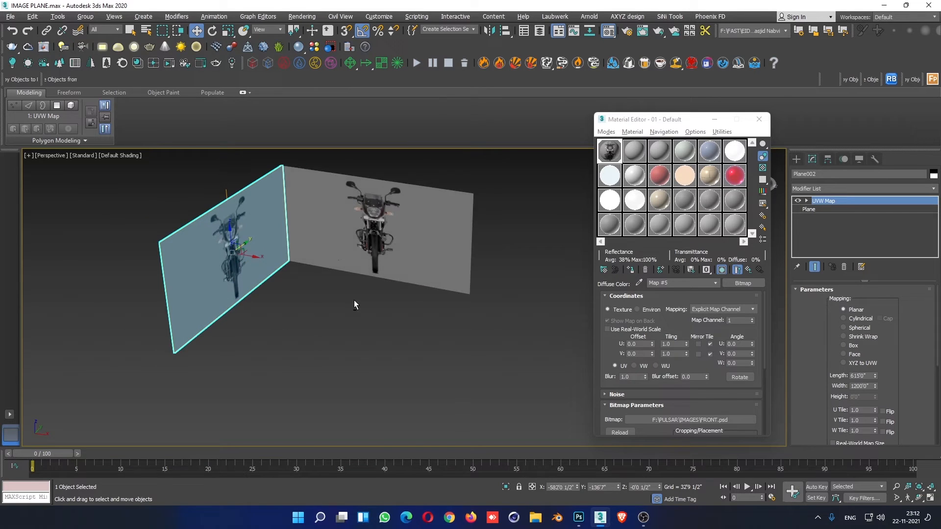
Check the length and width of the front image plane's base Plane object, and reselect the cloned plane.
click(379, 242)
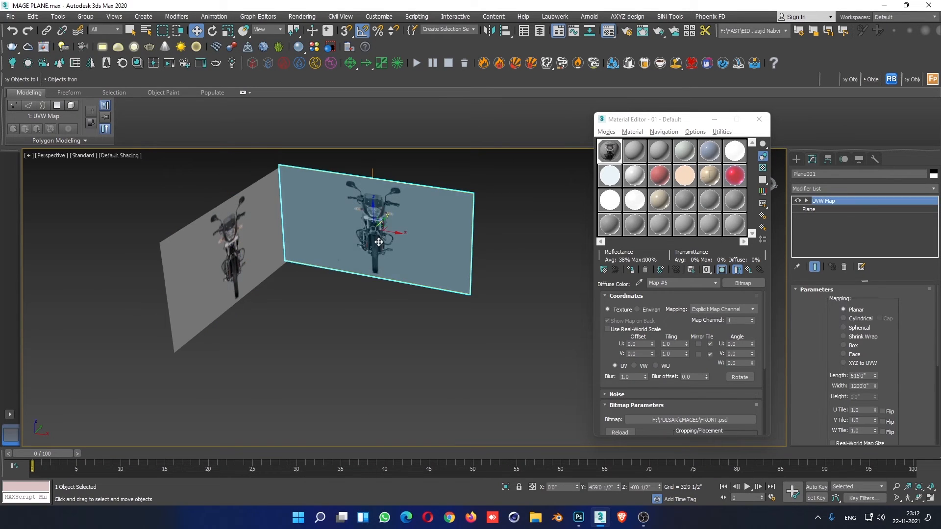
click(859, 210)
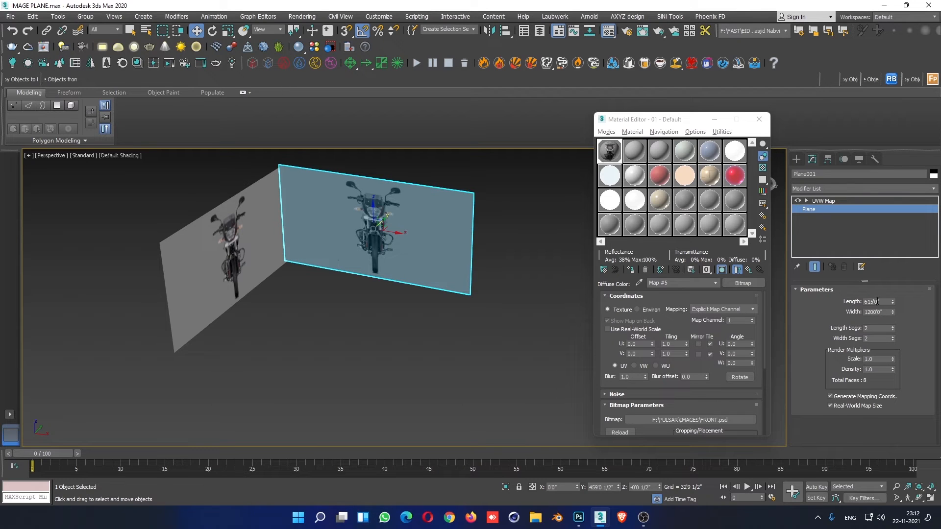
click(495, 302)
click(220, 284)
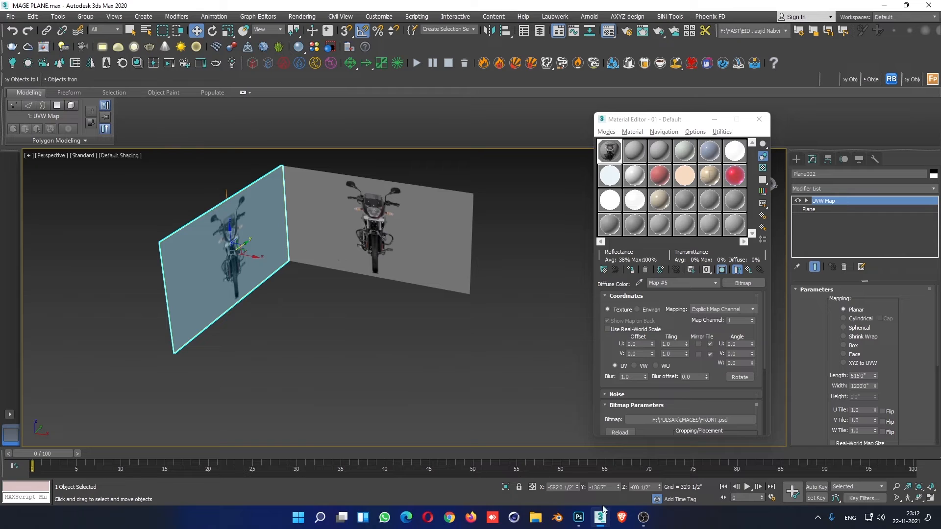
Switch to Photoshop and check the FRONT.psd canvas width and height in pixels, leaving the size as it is.
click(579, 518)
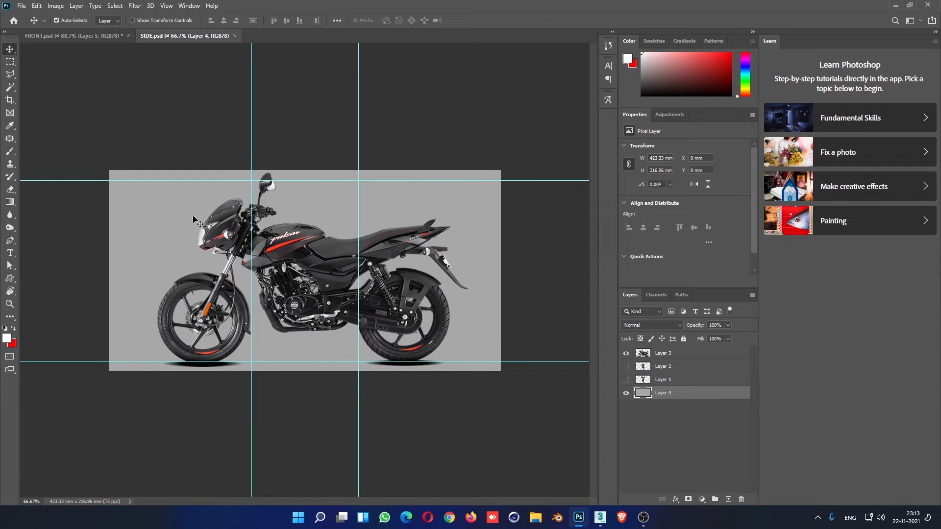
click(66, 36)
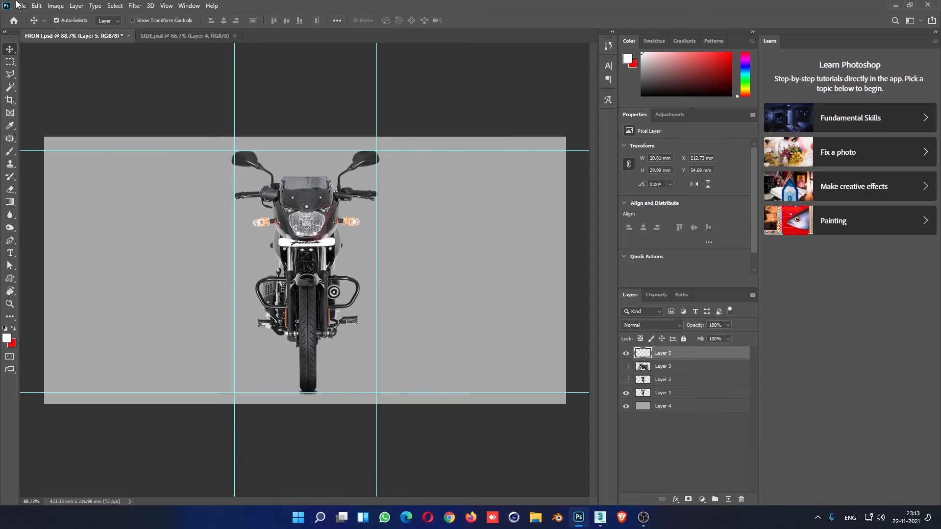
click(56, 6)
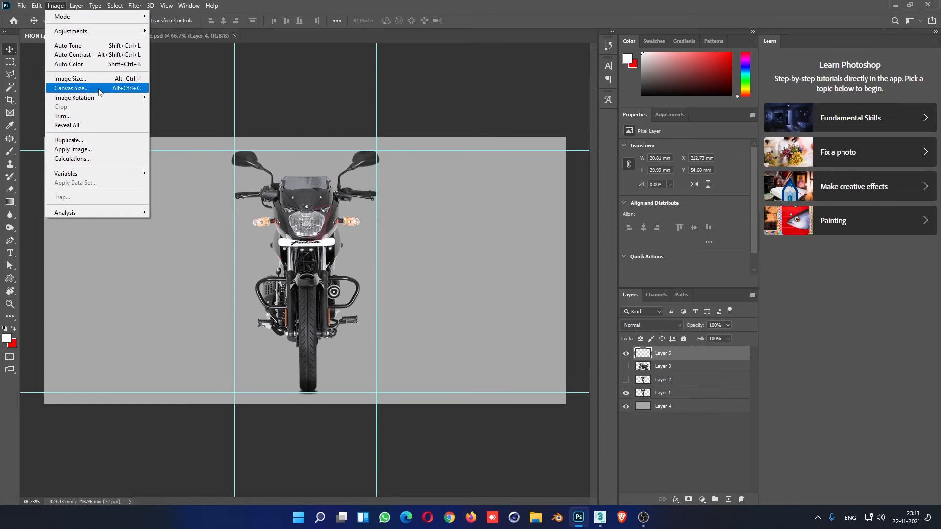
click(66, 86)
click(644, 198)
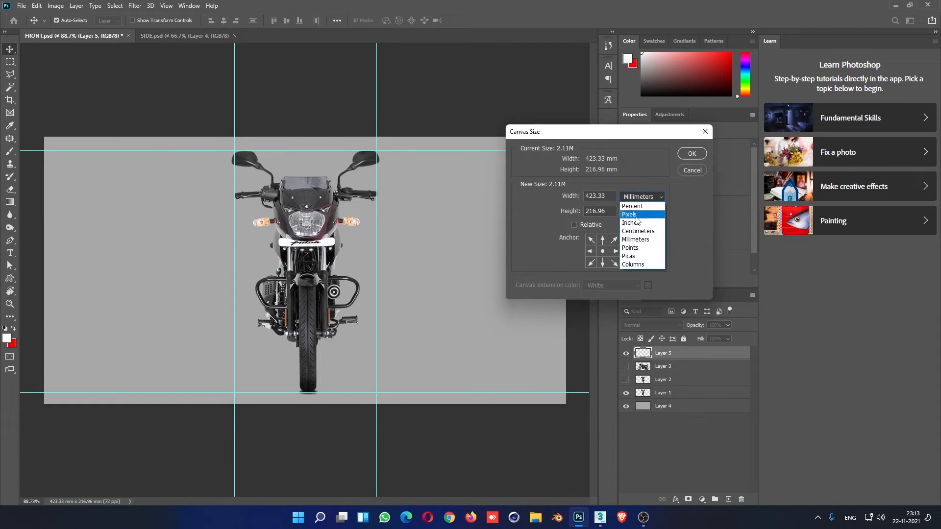
click(637, 214)
drag(602, 194, 585, 211)
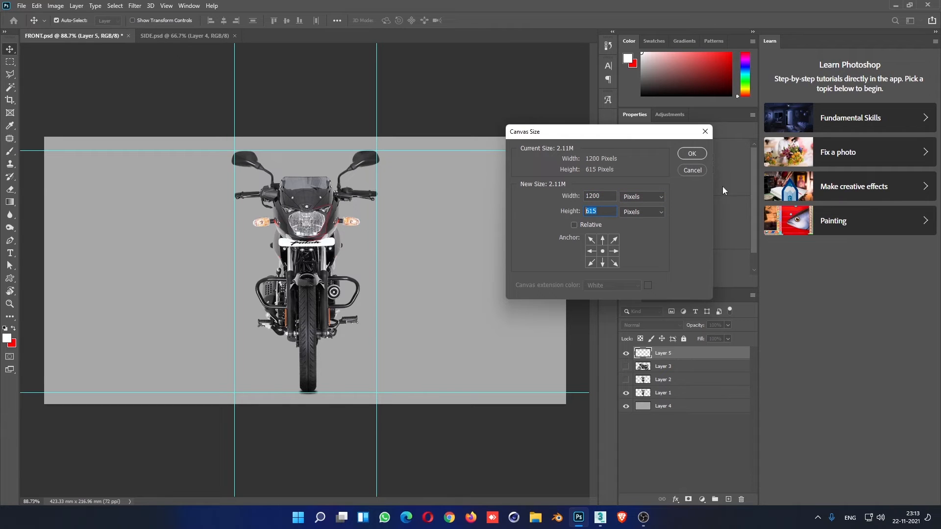
click(697, 172)
Check the SIDE.psd canvas size in pixels without changing it, and return to 3ds Max.
click(181, 37)
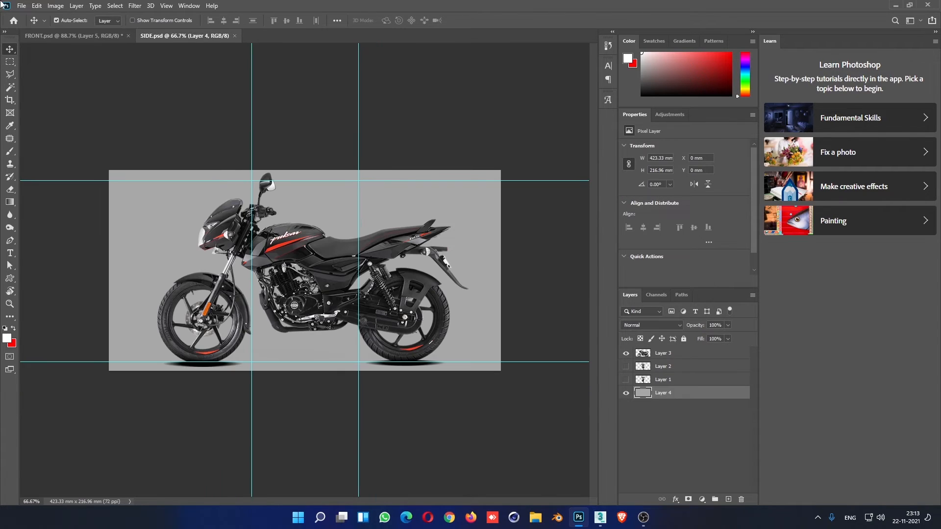
click(56, 6)
click(73, 87)
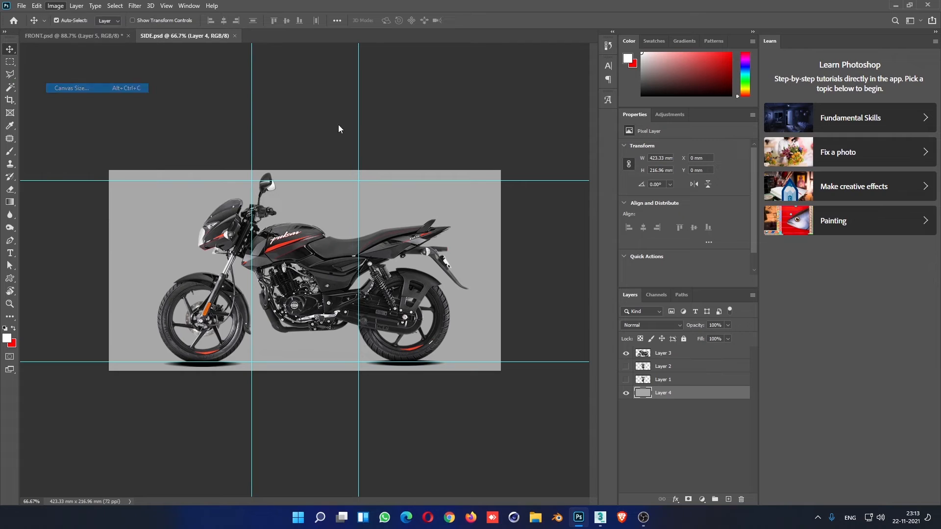
click(639, 198)
click(637, 217)
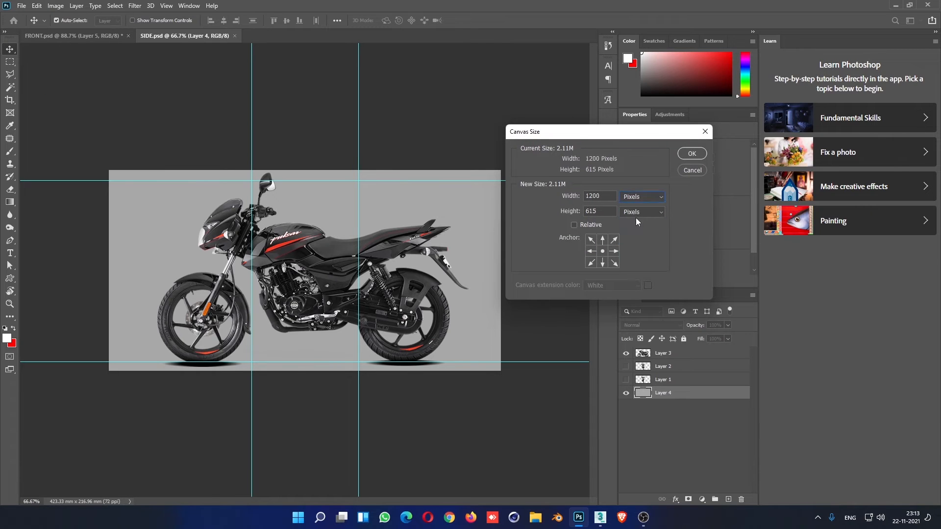
click(693, 172)
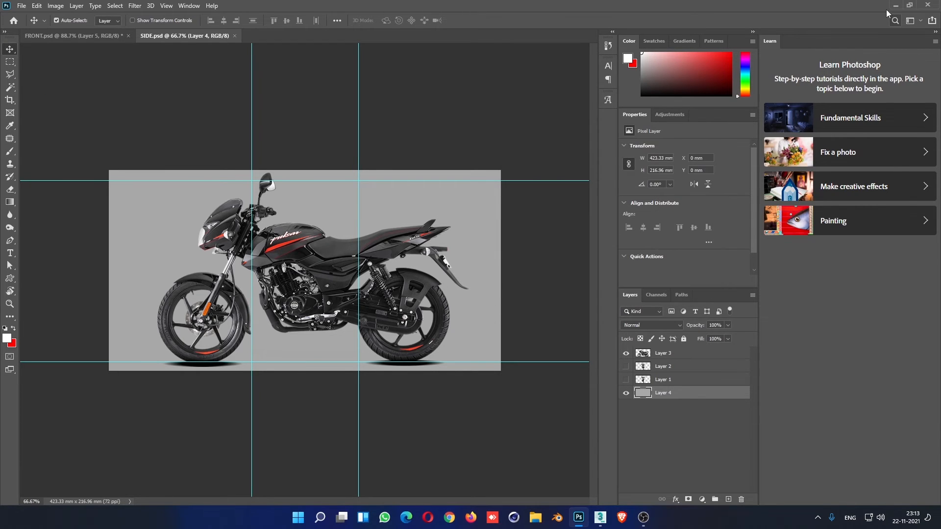
click(895, 5)
Select the cloned plane and copy the FRONT.psd material into the second sample slot of the Material Editor.
alt+middle_drag(255, 270, 275, 260)
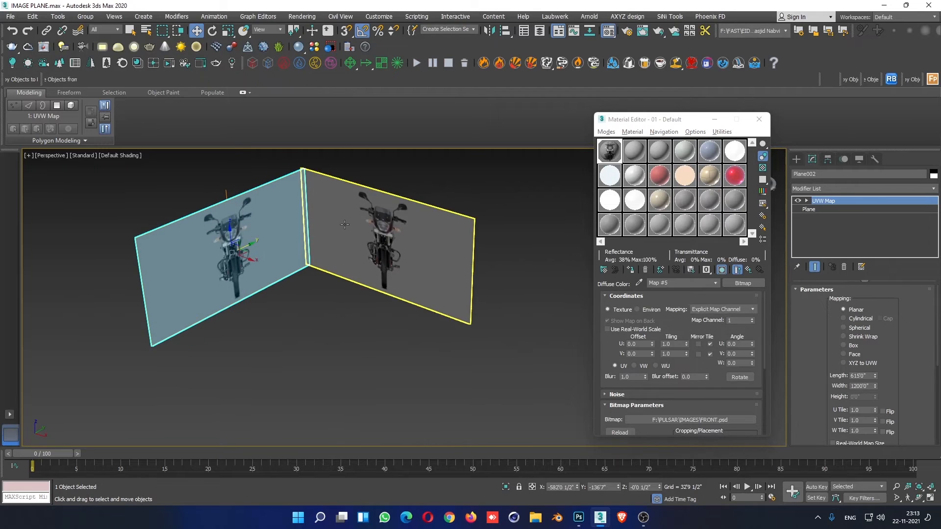
alt+middle_drag(290, 300, 267, 293)
click(284, 374)
scroll(225, 271, up, 5)
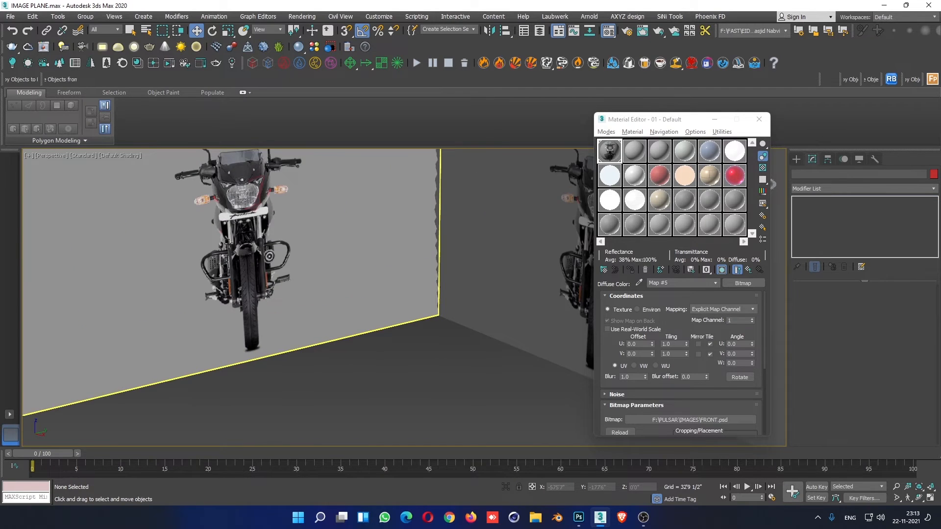
scroll(228, 242, down, 5)
click(172, 240)
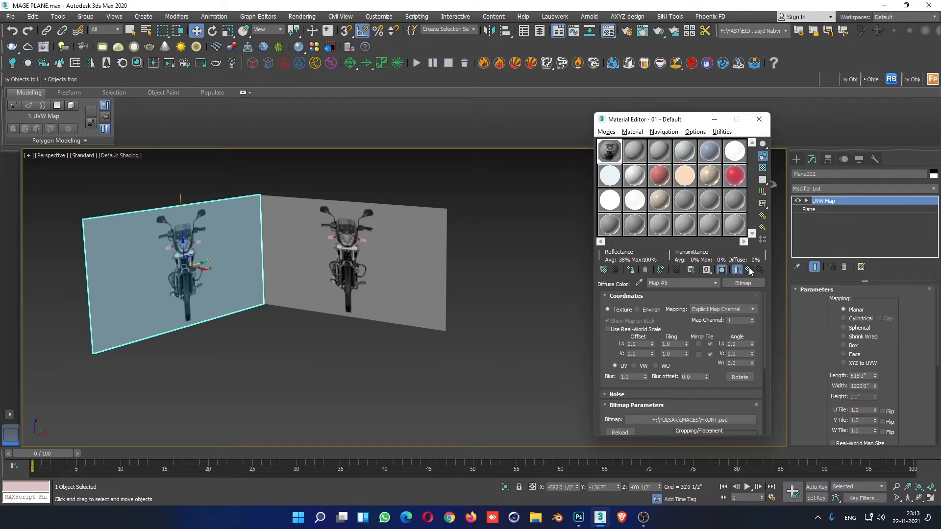
click(749, 270)
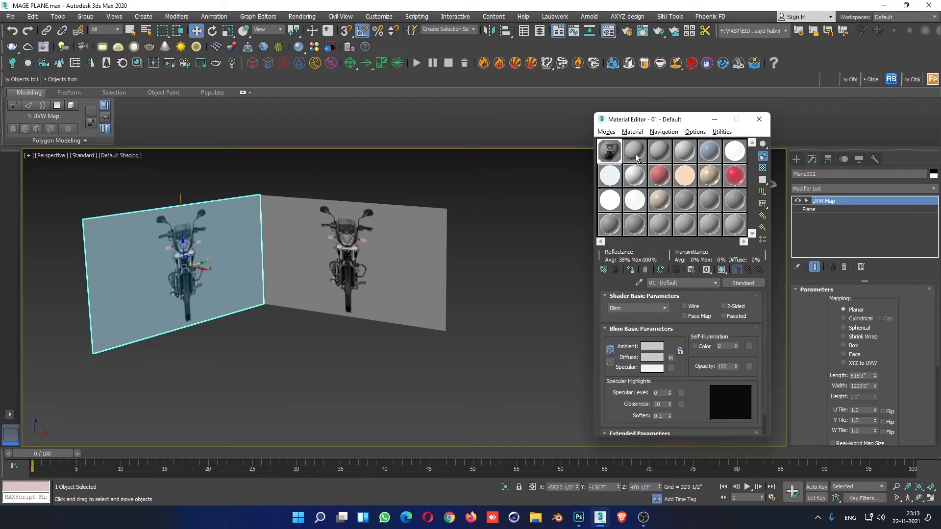
drag(636, 155, 636, 156)
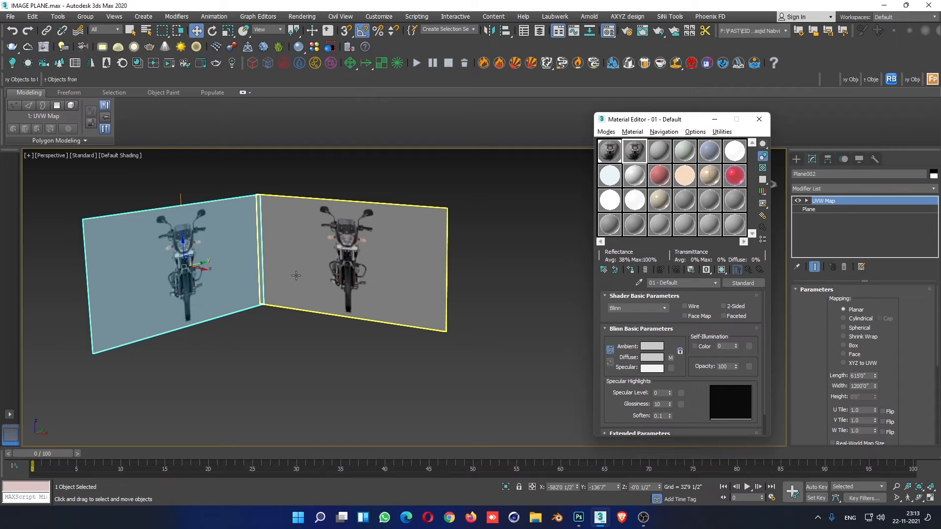
alt+middle_drag(317, 329, 302, 333)
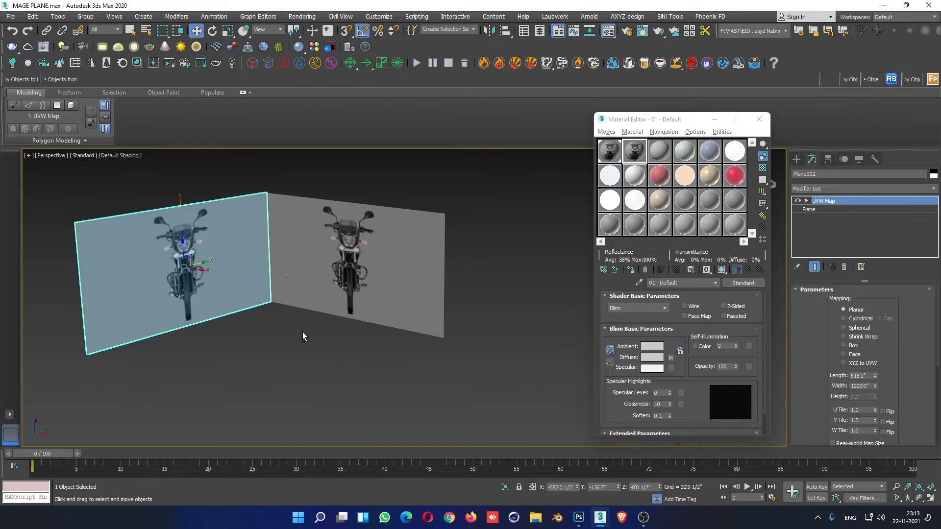
Replace the diffuse bitmap of the copied material with SIDE.psd from the IMAGES folder.
click(673, 359)
scroll(693, 339, down, 5)
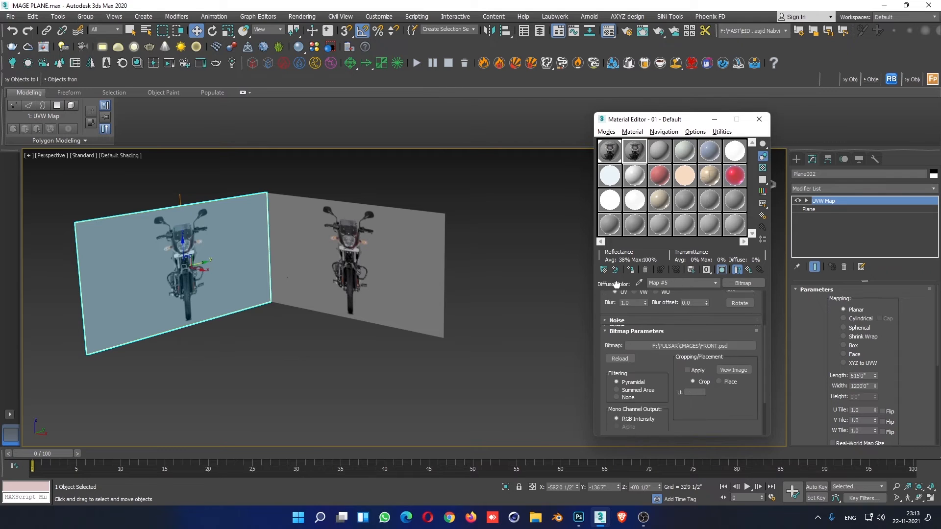
click(693, 337)
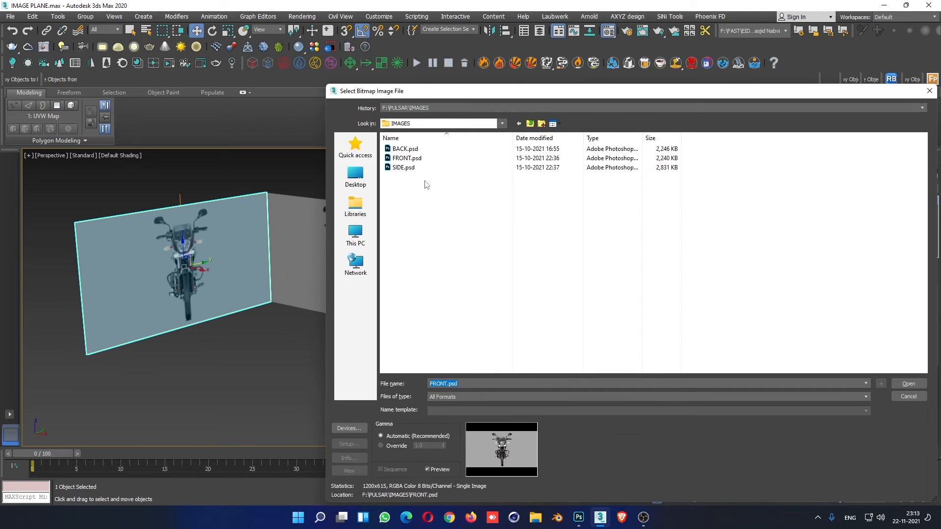
click(411, 169)
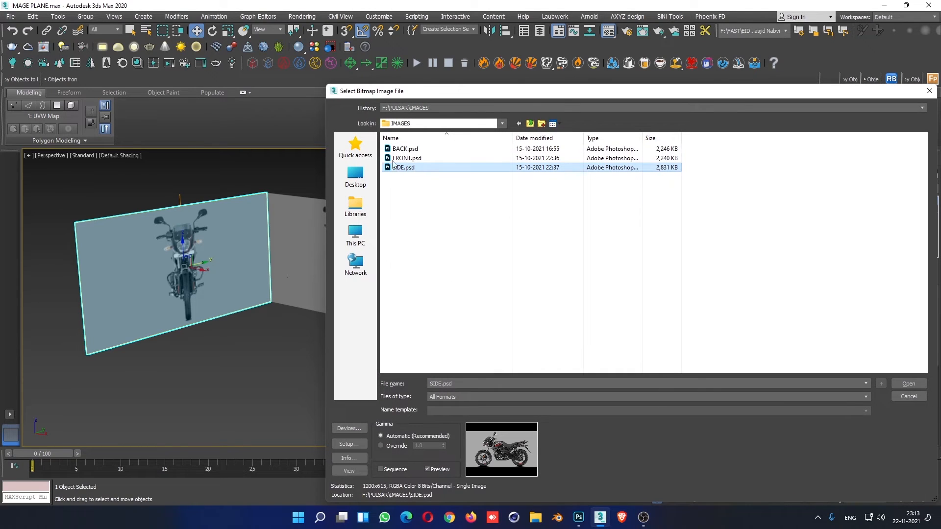
click(895, 385)
click(599, 375)
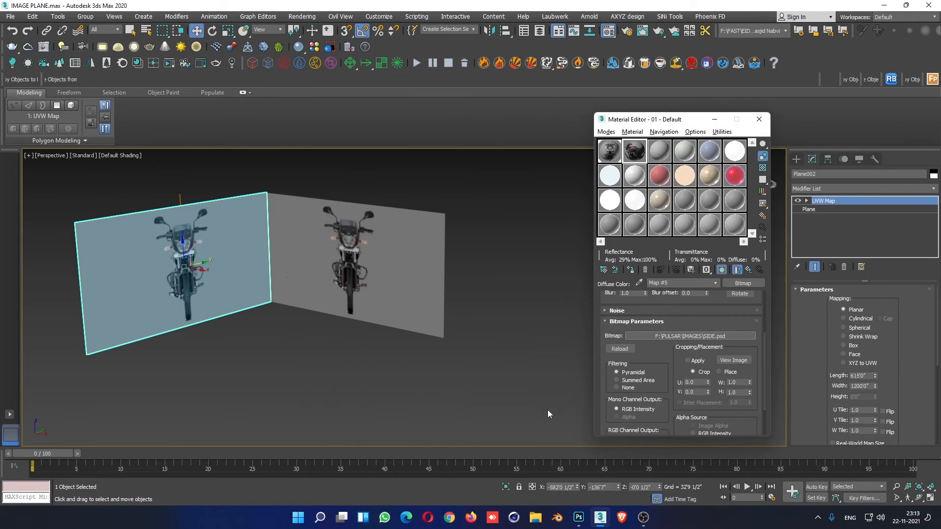
Try to assign the SIDE.psd material to the cloned plane under its duplicate name 01 - Default.
click(425, 405)
click(162, 294)
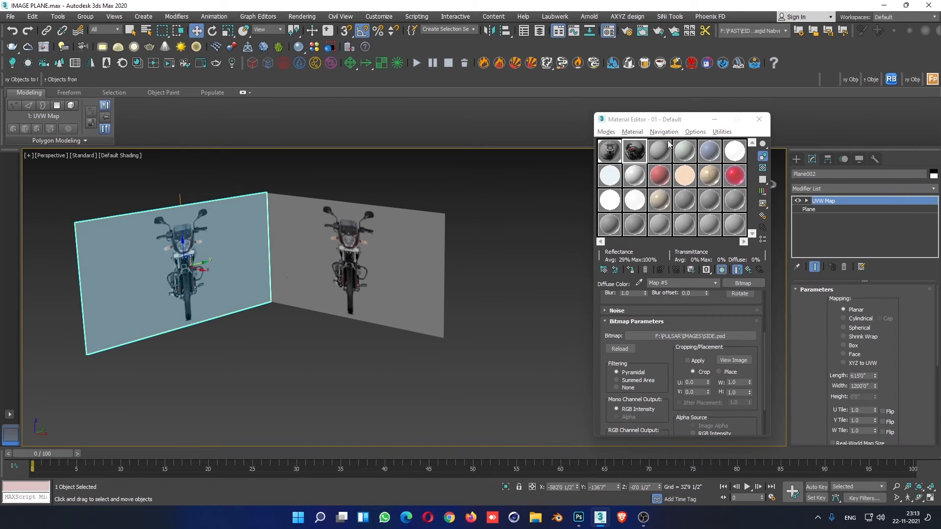
click(631, 269)
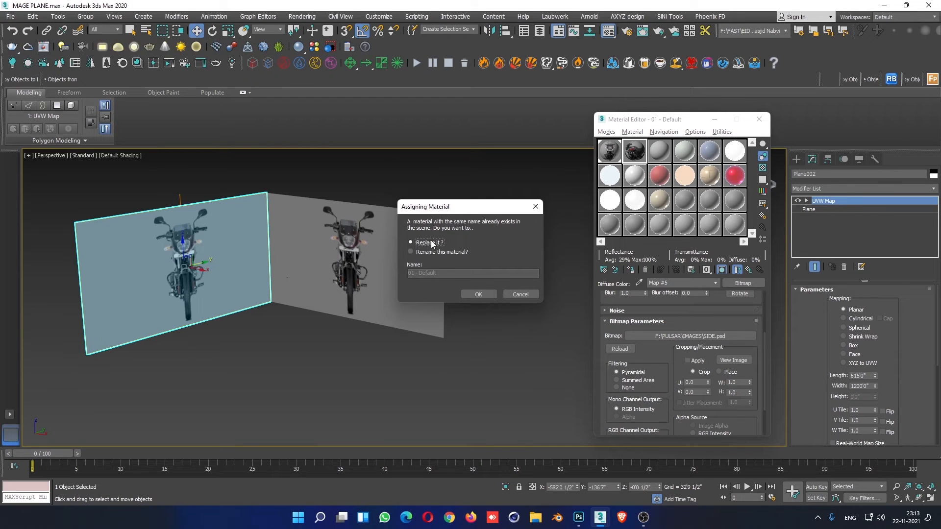
click(477, 295)
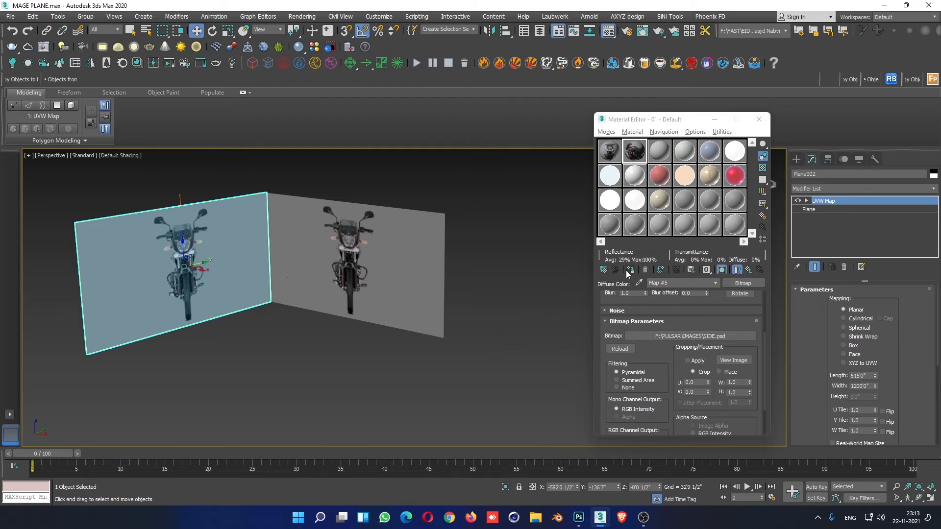
Rename the SIDE.psd material as 02 - Default and assign it to the cloned plane.
click(748, 270)
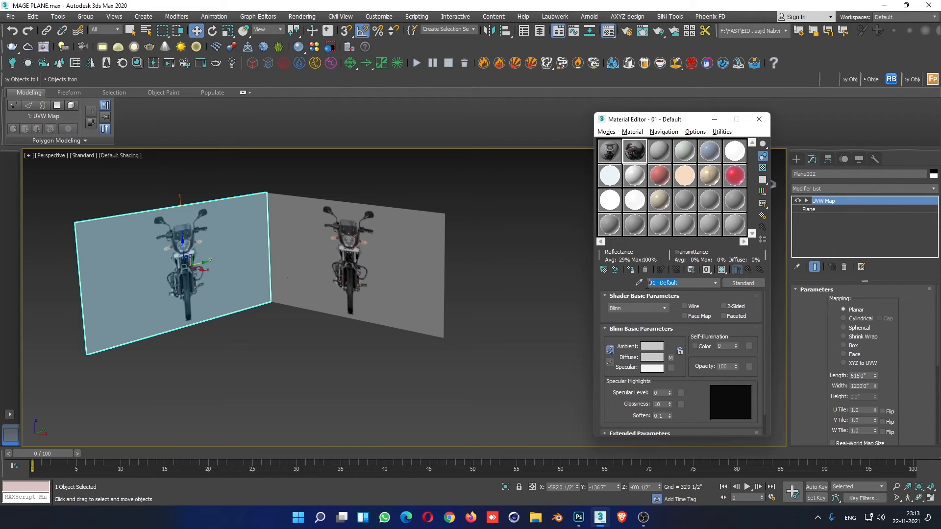
click(609, 151)
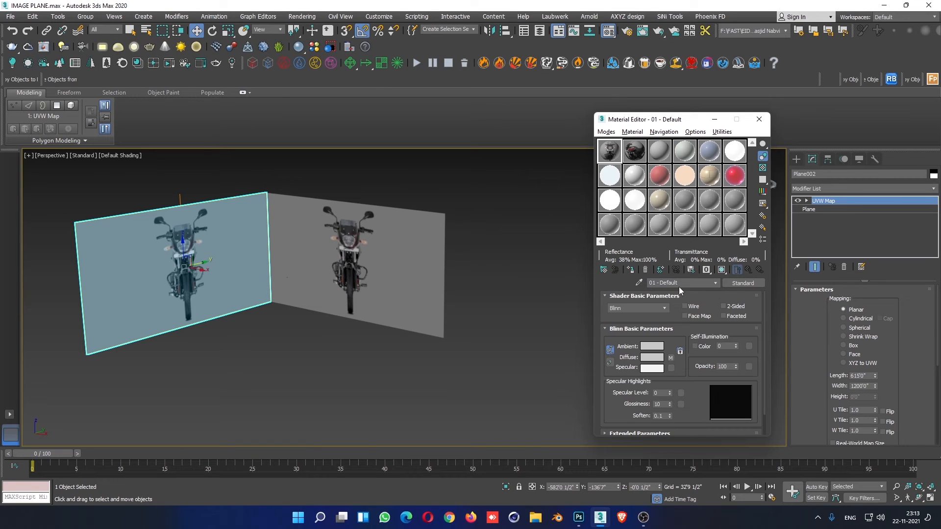
click(634, 156)
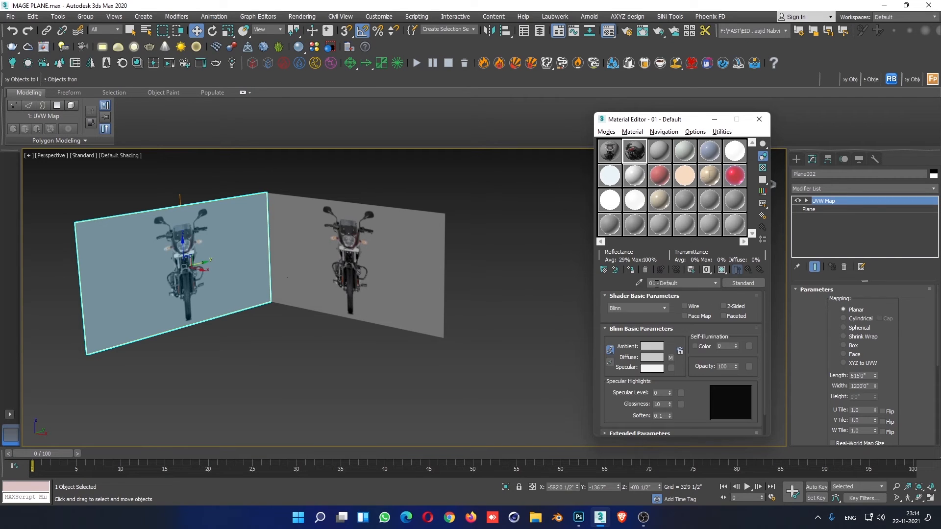
key(BackSpace)
text(2)
click(630, 270)
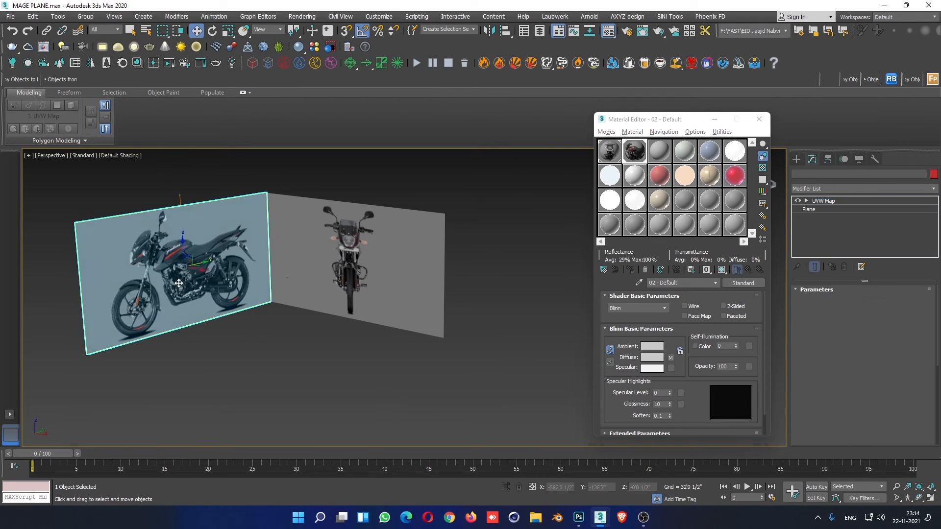
Close the Material Editor, clear the selection and switch from the Perspective view to a maximized Front viewport.
mouse_move(288, 351)
alt+middle_down()
mouse_move(265, 354)
mouse_move(298, 351)
alt+middle_up()
click(361, 254)
mouse_move(338, 300)
alt+middle_down()
mouse_move(359, 301)
mouse_move(351, 304)
alt+middle_up()
click(618, 252)
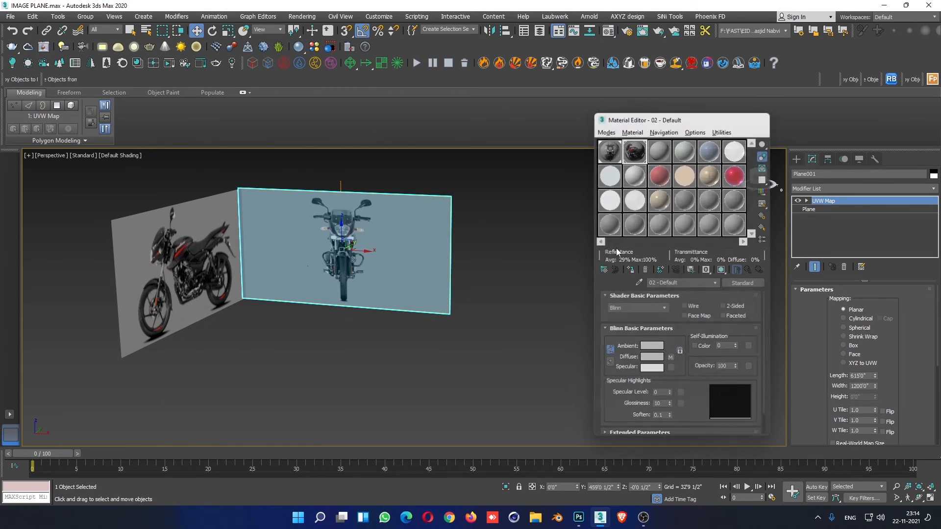
key(m)
key(alt+w)
click(698, 247)
key(alt+w)
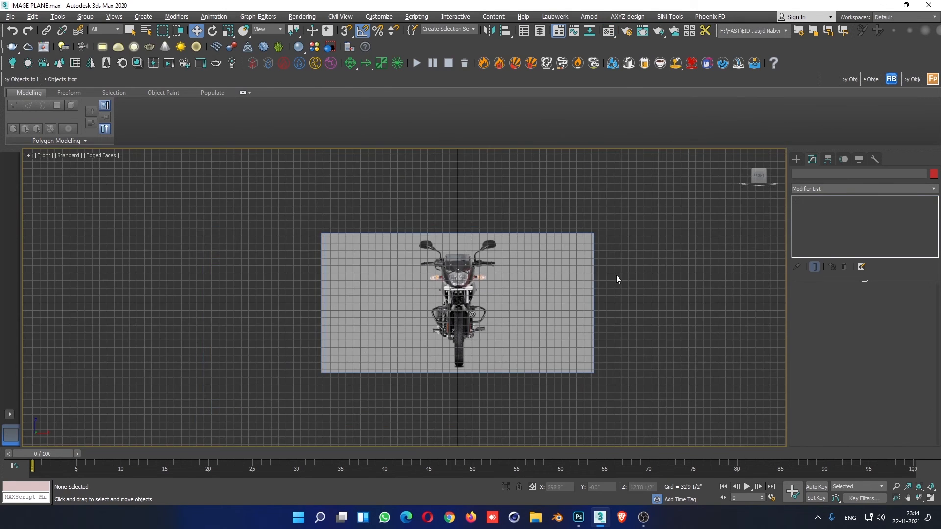
Toggle the Front viewport's grid off and back on.
scroll(422, 278, up, 4)
scroll(542, 305, down, 4)
key(g)
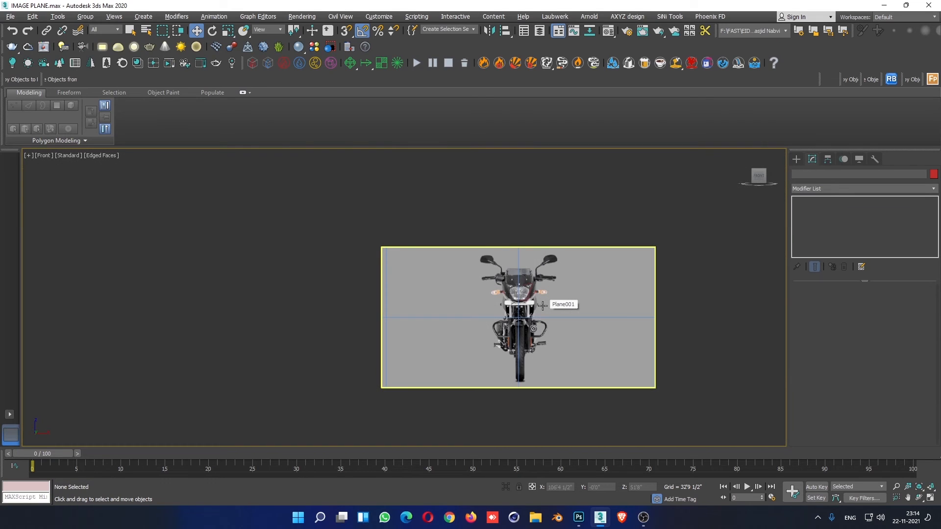
key(g)
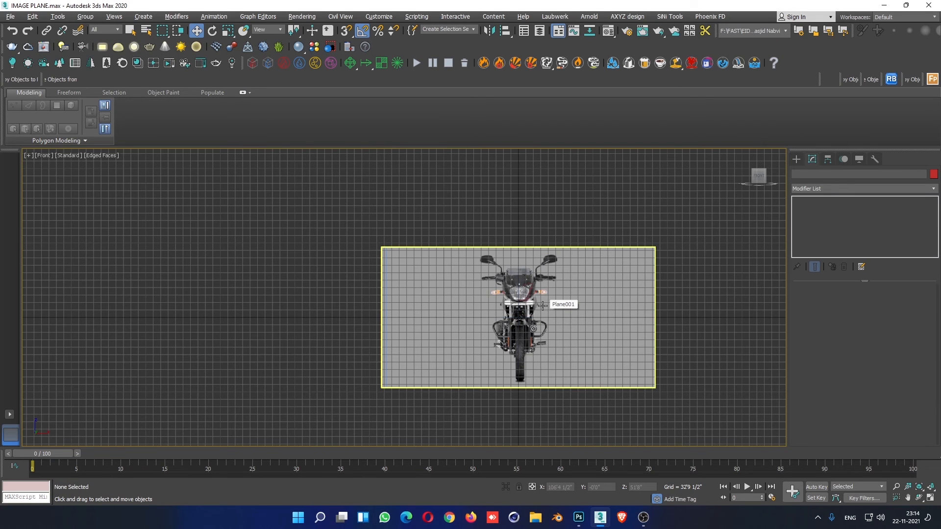
Toggle the Front viewport's grid off and on, and inspect the front-view image plane up close against it.
key(g)
key(g)
key(g)
key(g)
scroll(543, 305, up, 4)
click(510, 339)
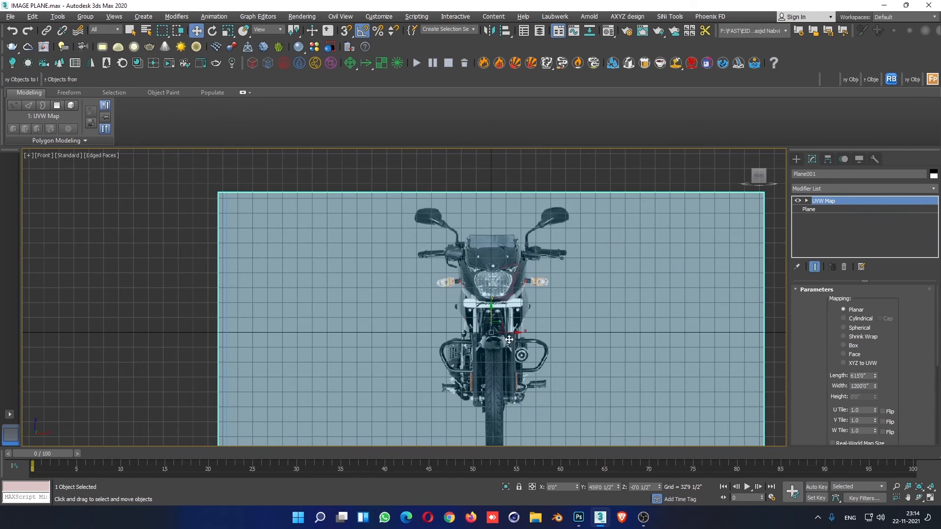
drag(510, 340, 502, 334)
Return to a maximized Perspective view showing both image planes, with nothing selected.
key(alt+w)
click(730, 386)
key(alt+w)
alt+middle_drag(559, 379, 458, 378)
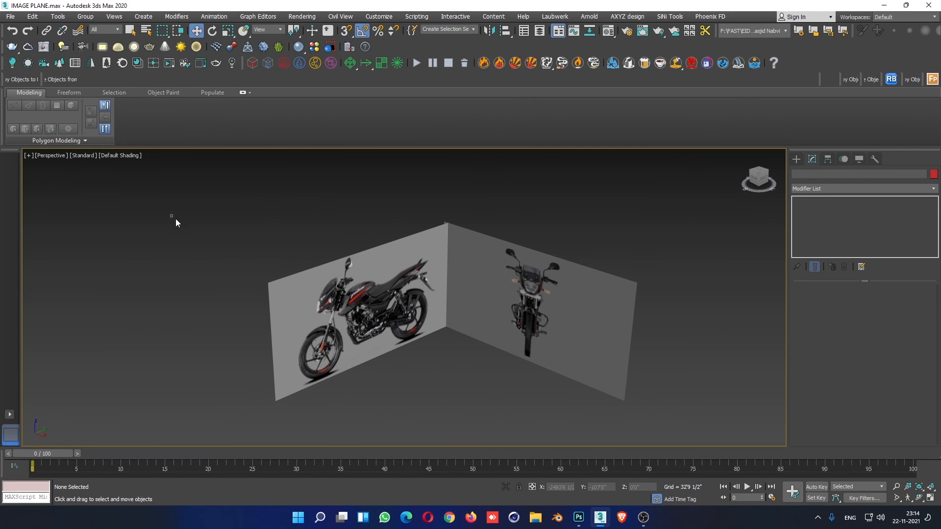
Set the display properties of both image planes to By Object and turn off Show Frozen in Gray.
drag(176, 221, 797, 450)
right_click(516, 296)
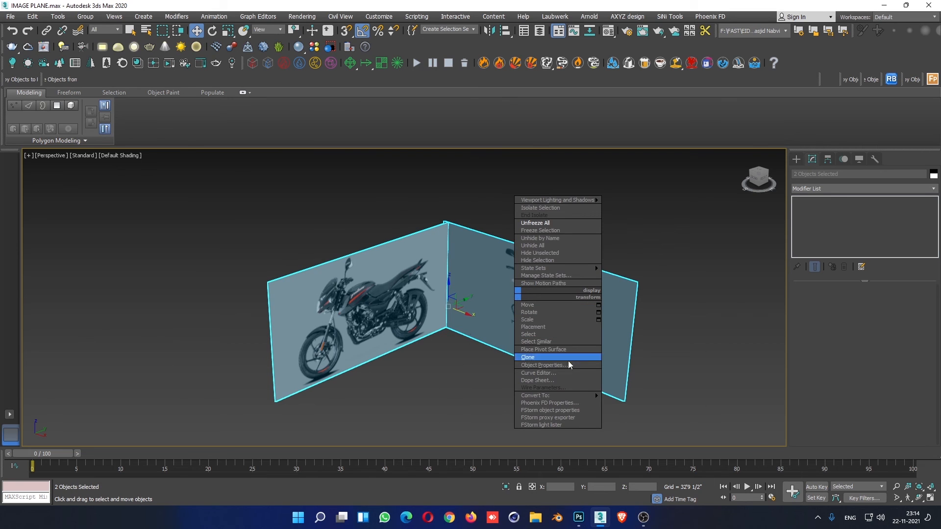
click(554, 365)
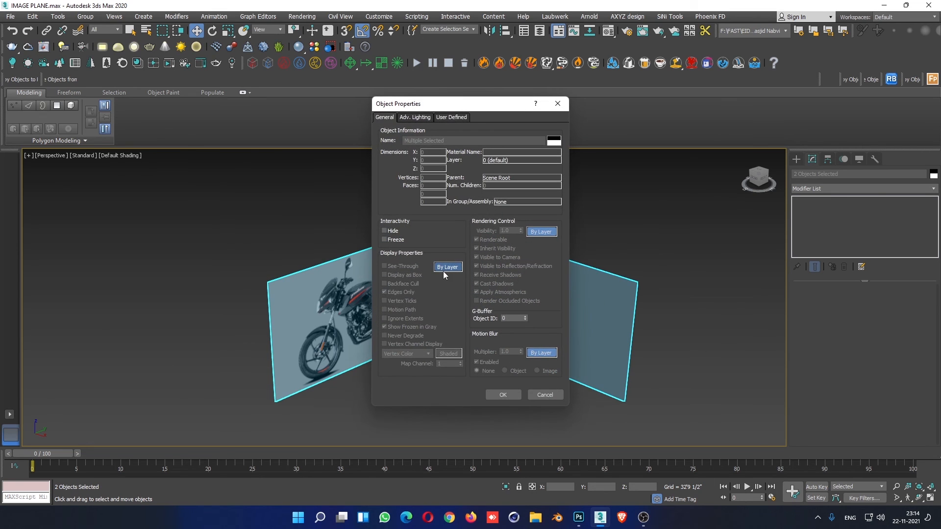
click(454, 270)
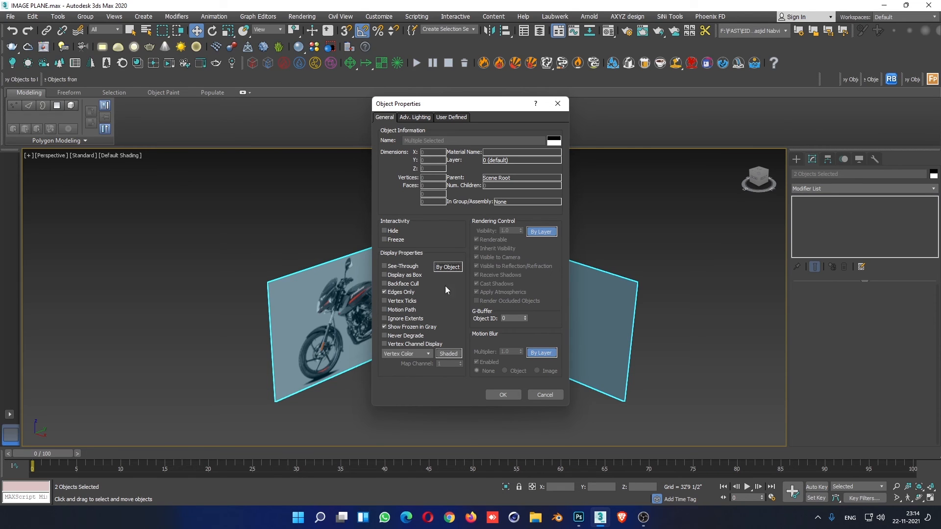
click(405, 328)
click(505, 395)
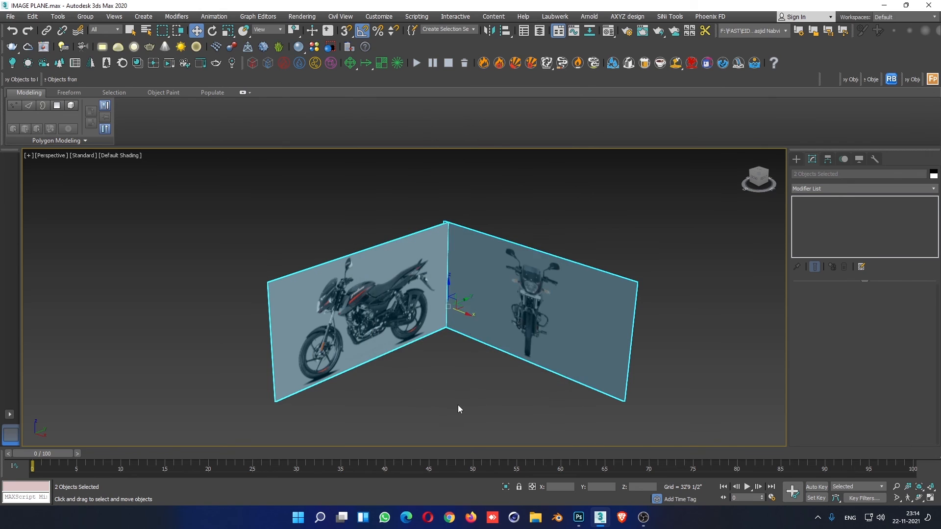
Freeze both selected image planes.
drag(343, 174, 534, 322)
right_click(535, 320)
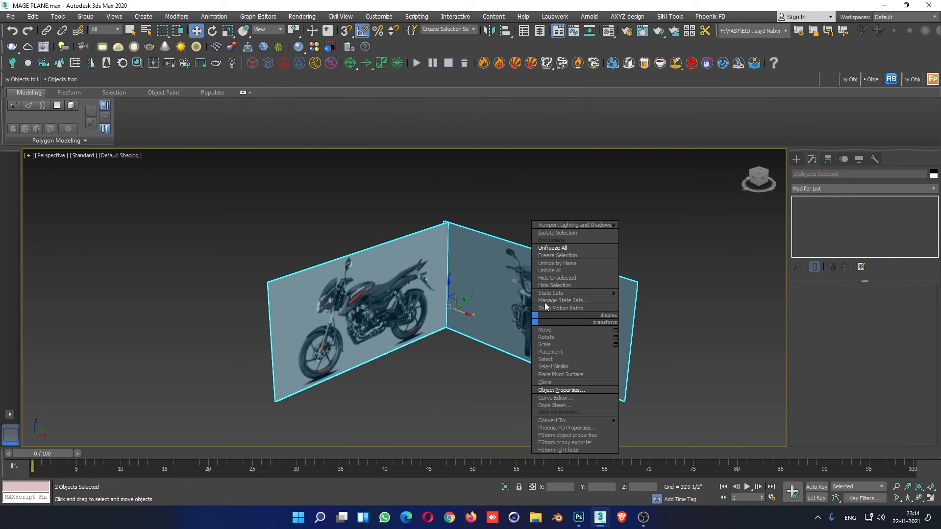
click(563, 256)
drag(640, 422, 643, 425)
Try to region-select the frozen image planes and inspect them from other angles in the Perspective view.
drag(288, 203, 706, 496)
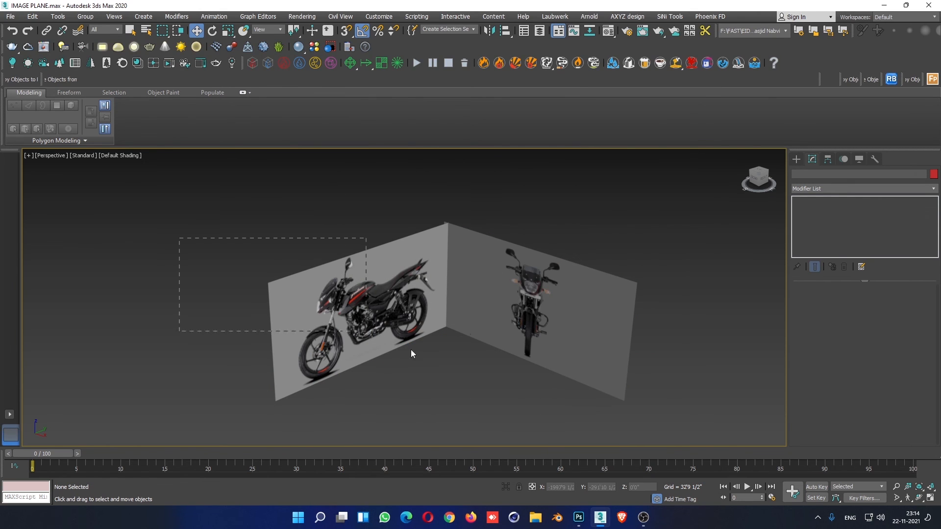
alt+middle_drag(290, 273, 544, 281)
scroll(530, 304, down, 5)
scroll(516, 318, up, 4)
alt+middle_drag(517, 319, 516, 354)
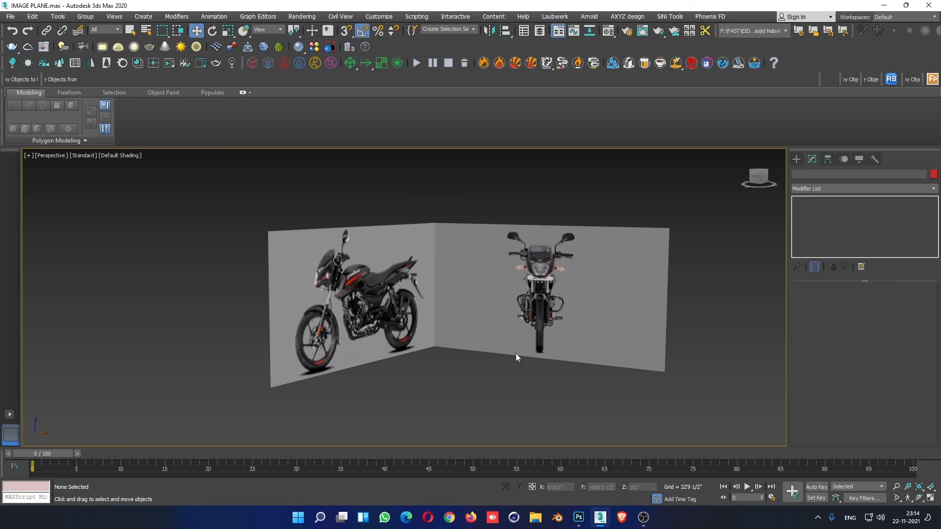
drag(174, 196, 713, 401)
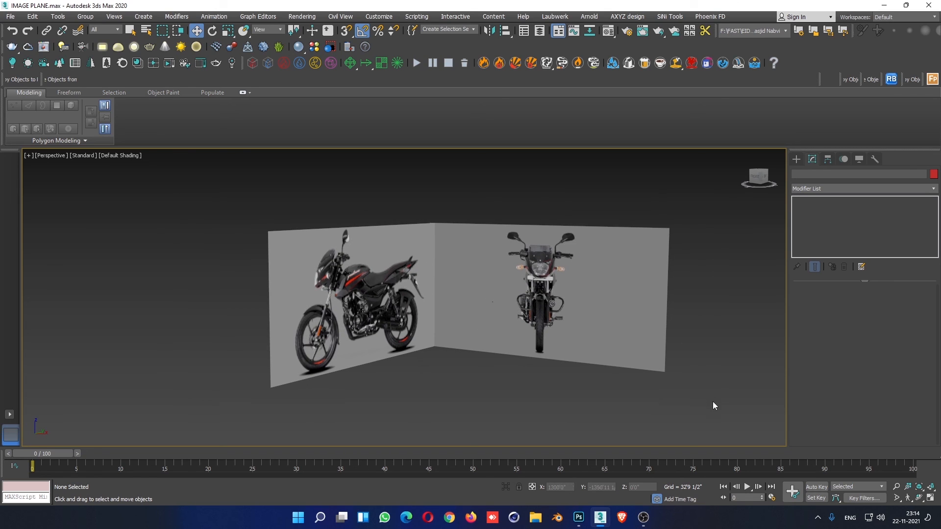